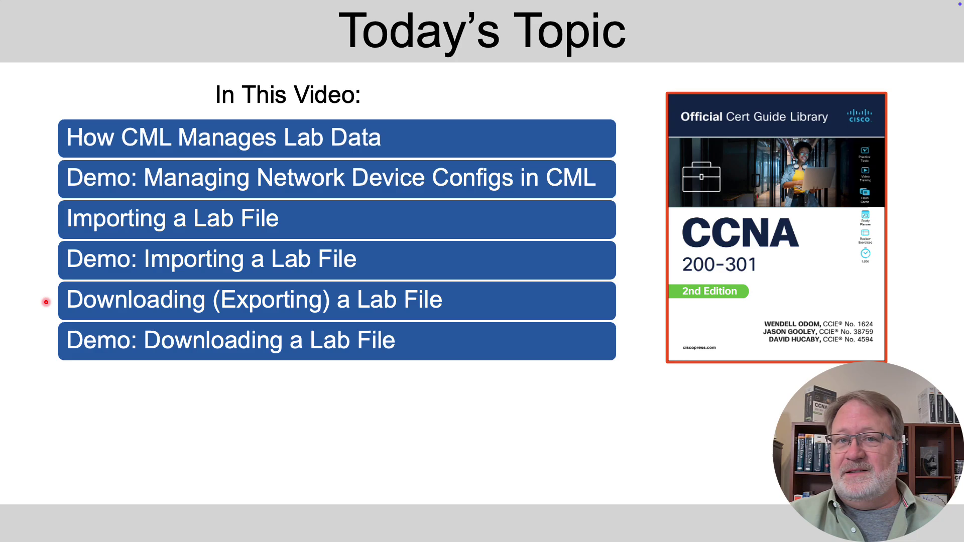
key("Right")
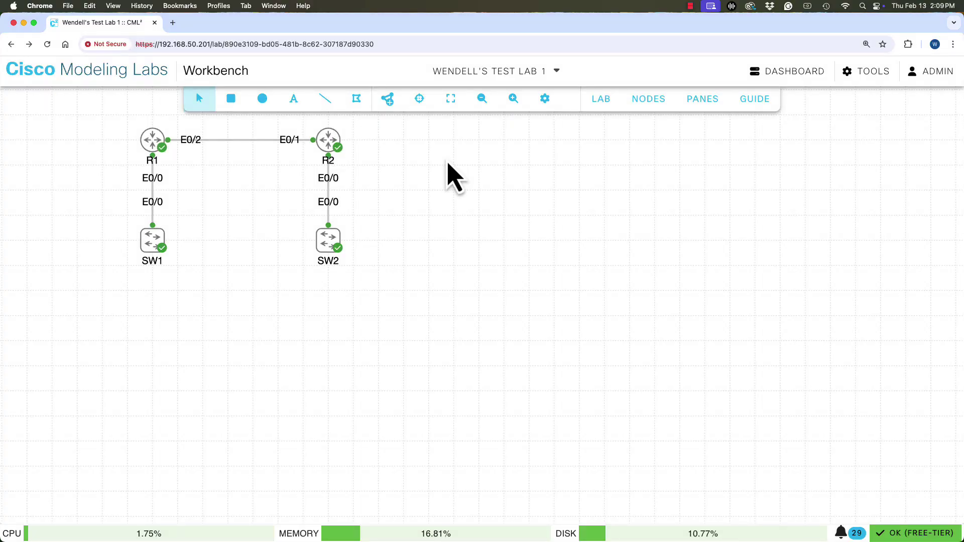
Open console tabs for routers R1 and R2 from their context menus and enlarge the console pane
right_click(157, 145)
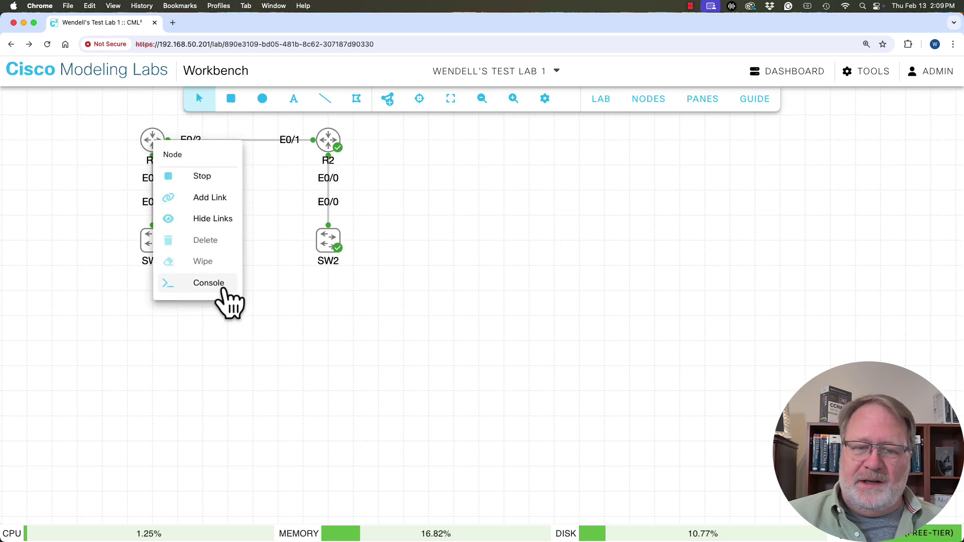
left_click(223, 290)
right_click(329, 143)
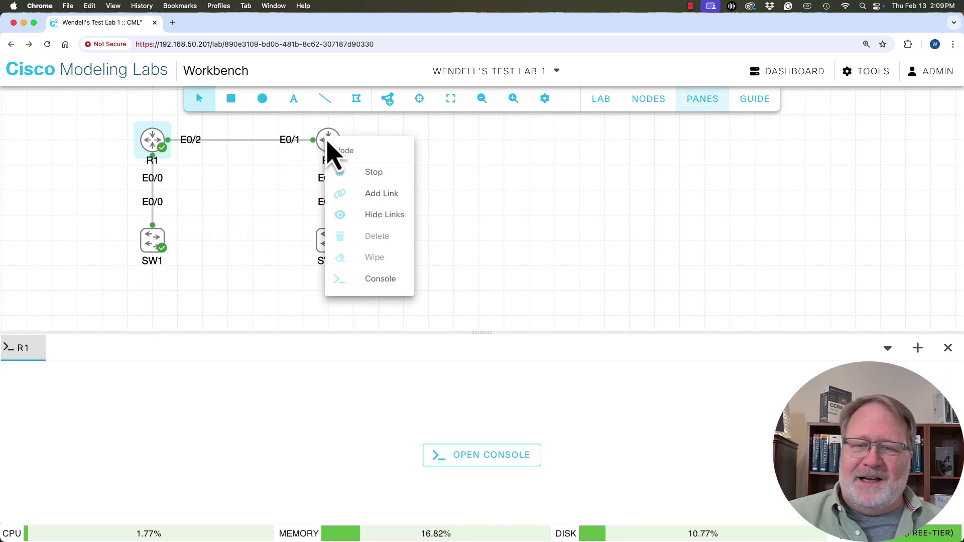
left_click(385, 282)
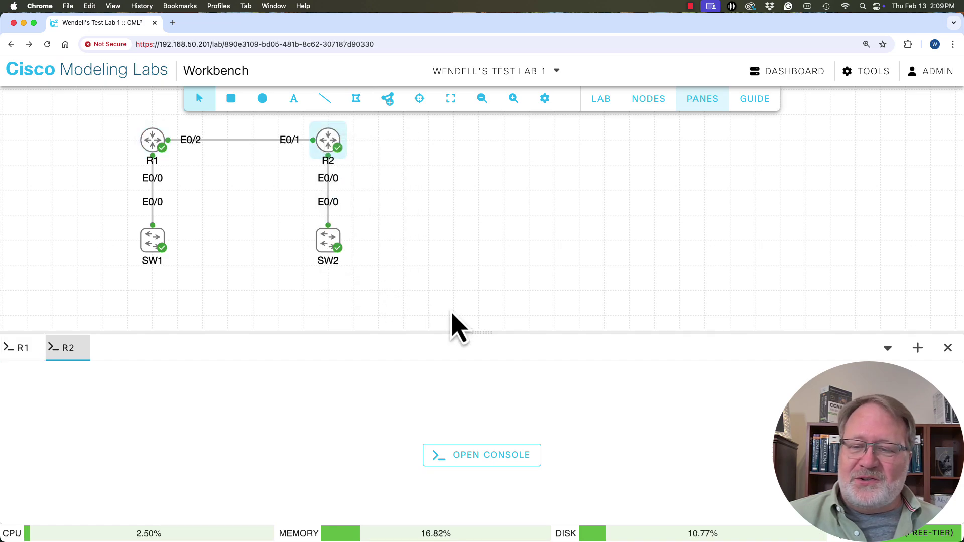
left_click_drag(483, 331, 176, 228)
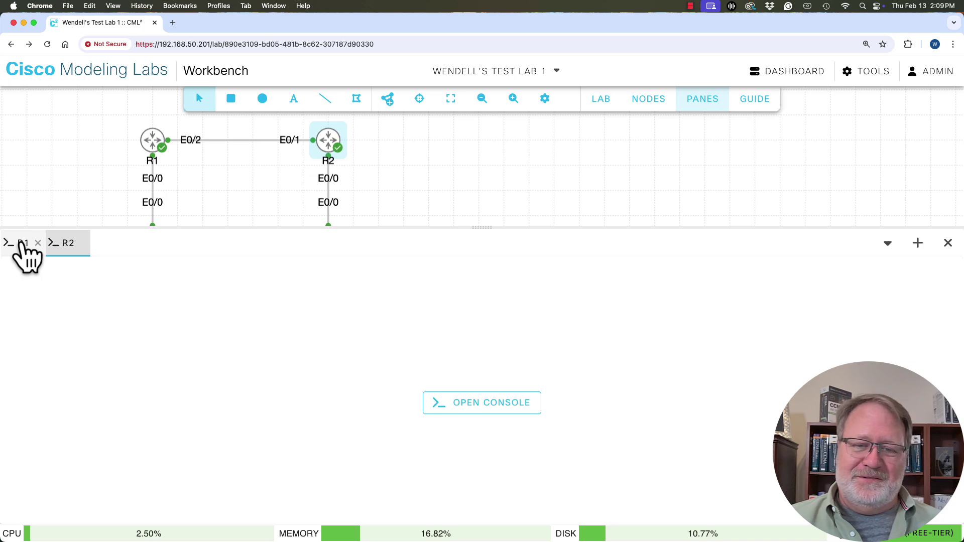
Start R1's console session and enter privileged mode with enable
left_click(23, 244)
left_click(508, 412)
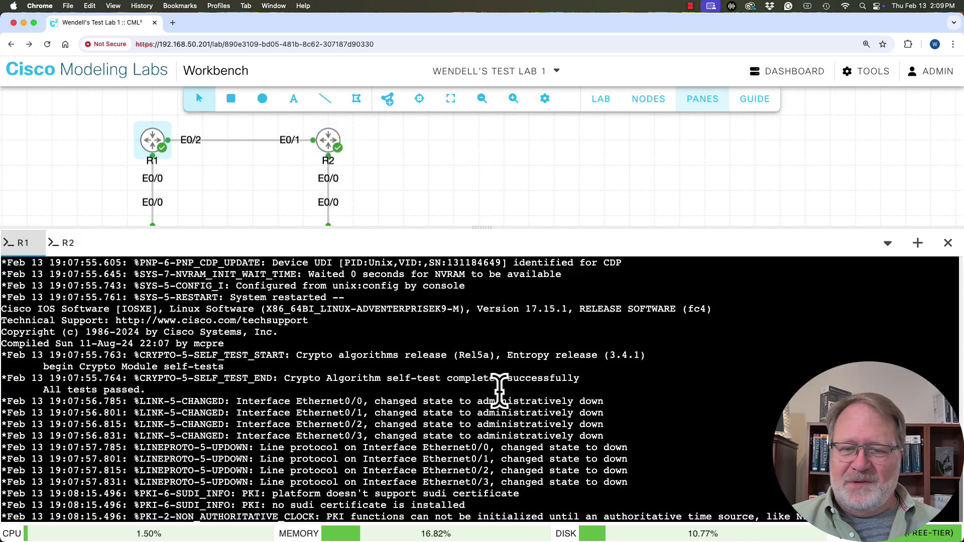
key("Return")
key("Return")
key("Return")
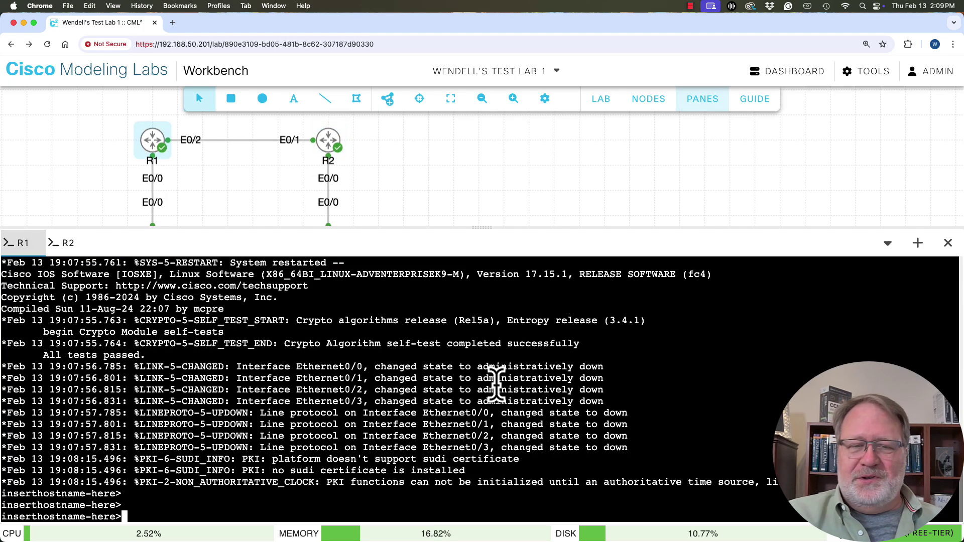
key("Return")
key("Return")
key("Return")
key("Return")
key("Return")
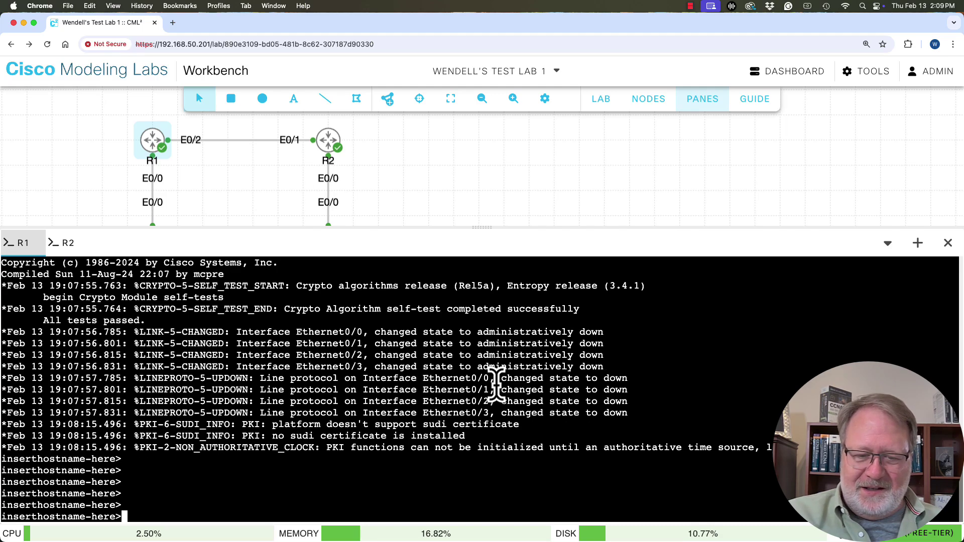
type("ena")
key("Return")
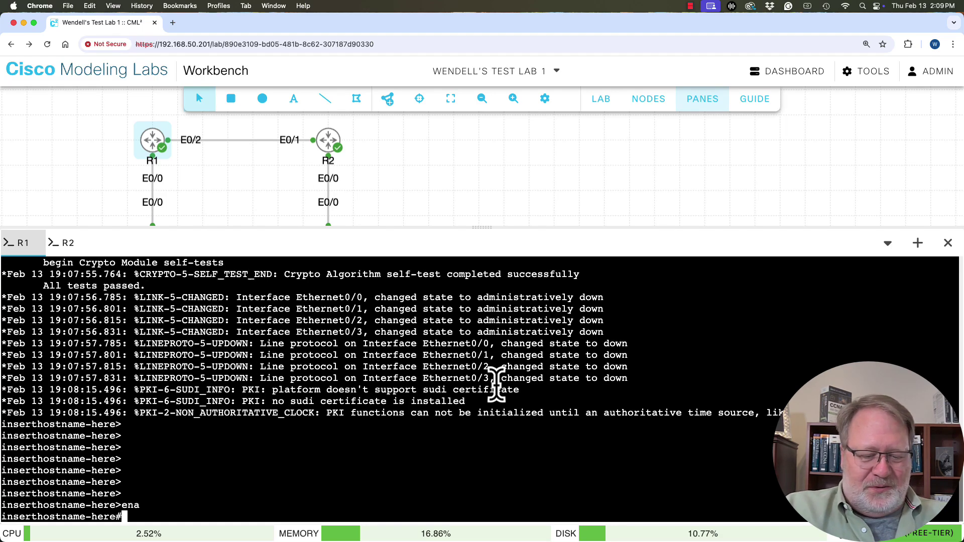
In configuration mode, set R1's hostname to Wendell11111111 and exit with Ctrl+Z
type("conf t")
key("Return")
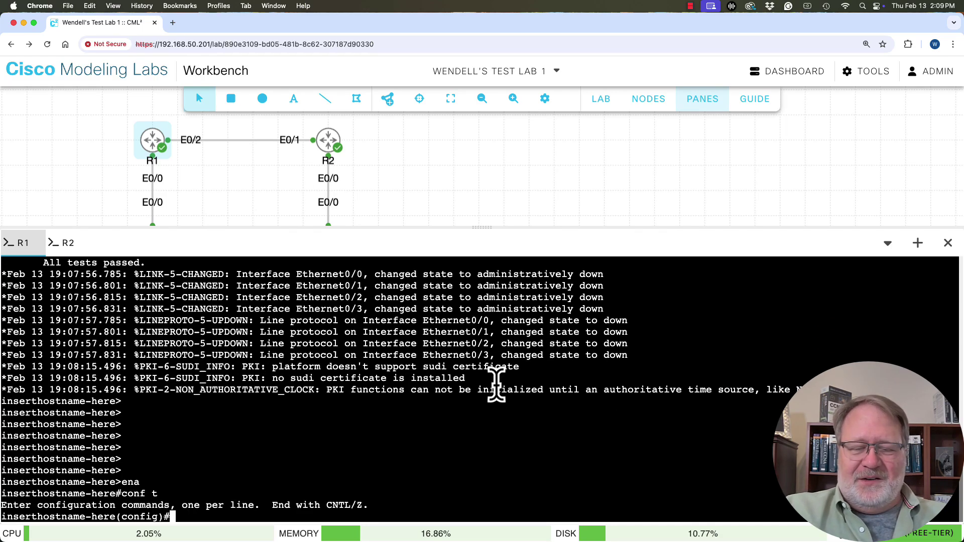
key("Return")
key("Return")
key("Return")
key("Return")
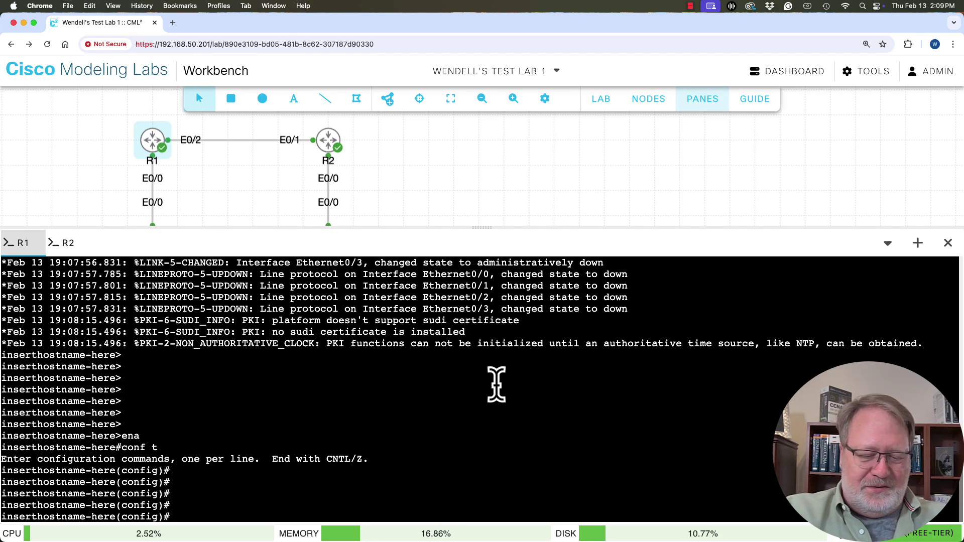
type("hostn")
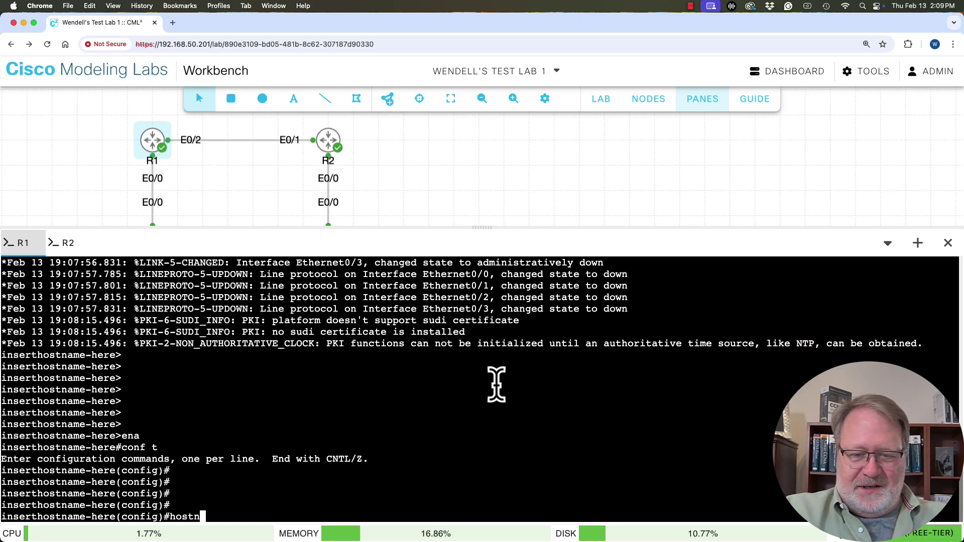
type("ame Wende")
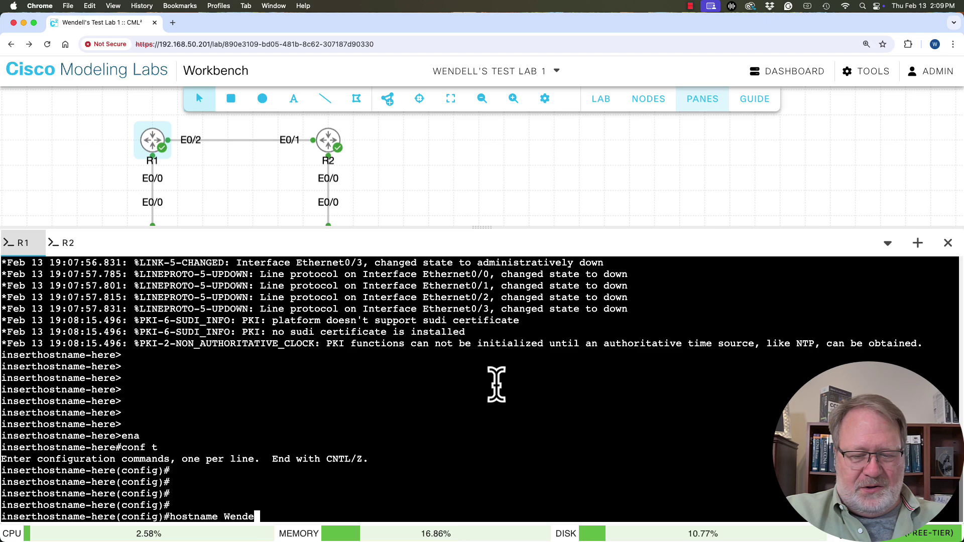
type("ll11")
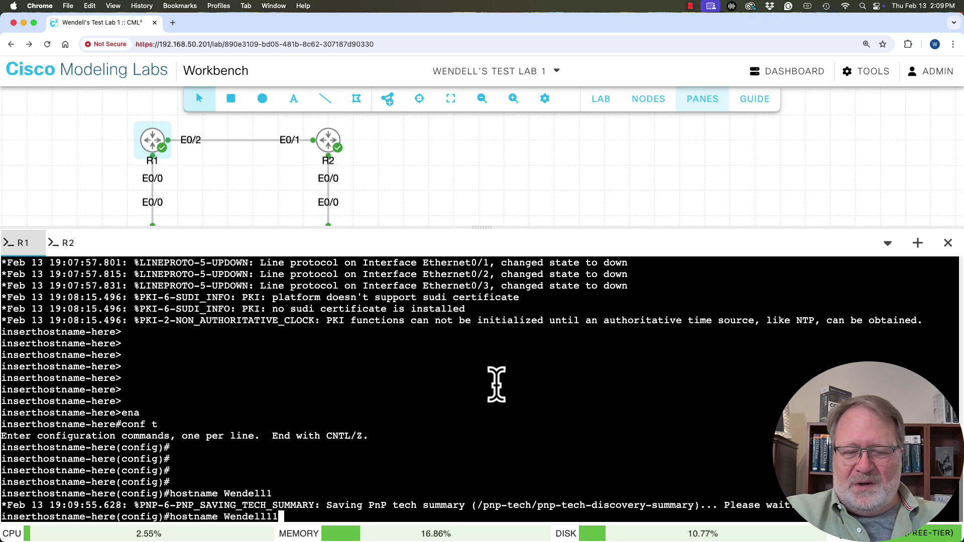
type("111111")
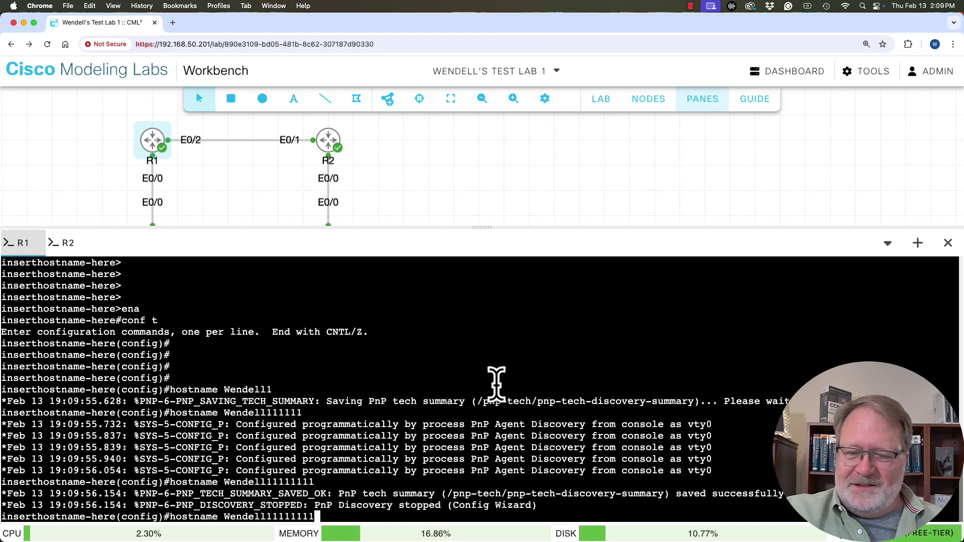
key("Return")
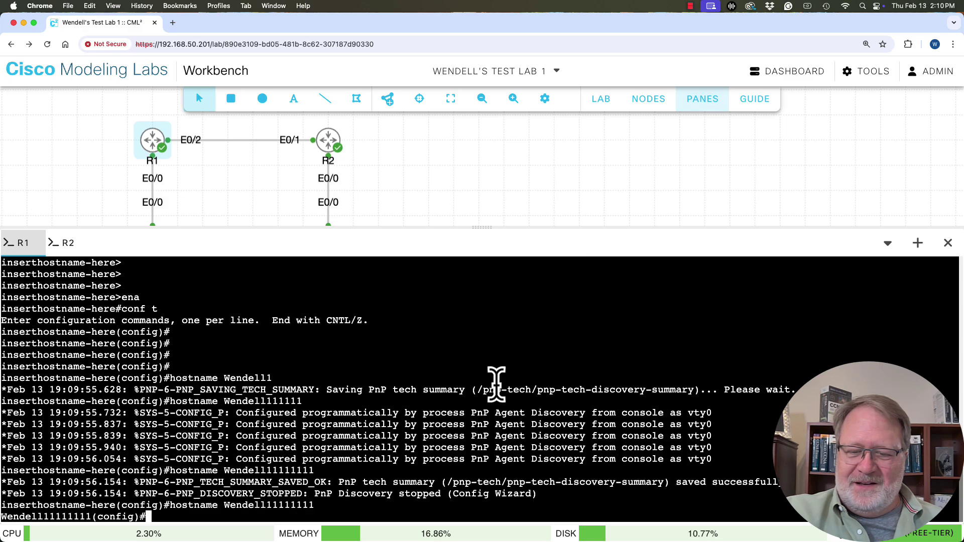
key("Return")
key("Return")
key("Return")
key("Return")
key("Return")
key("Return")
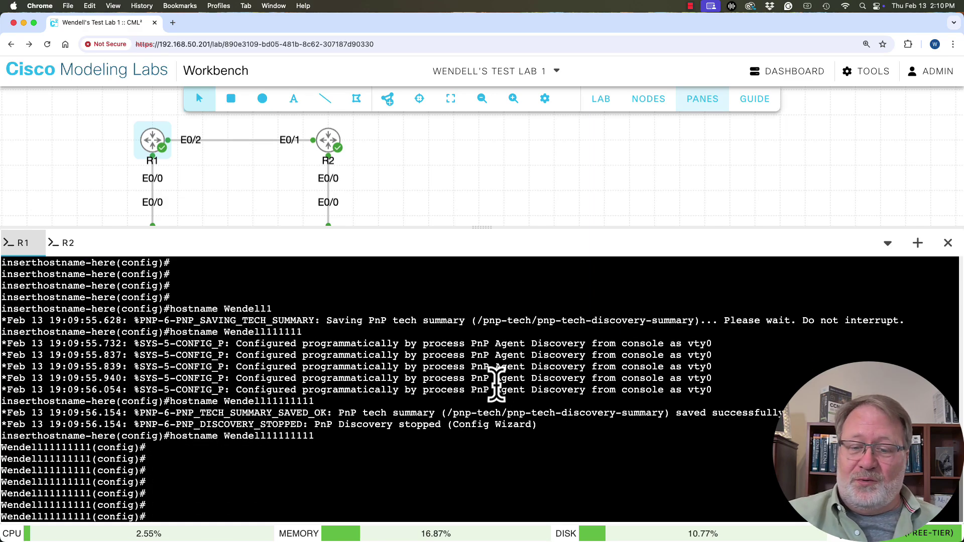
key("Return")
key("Return")
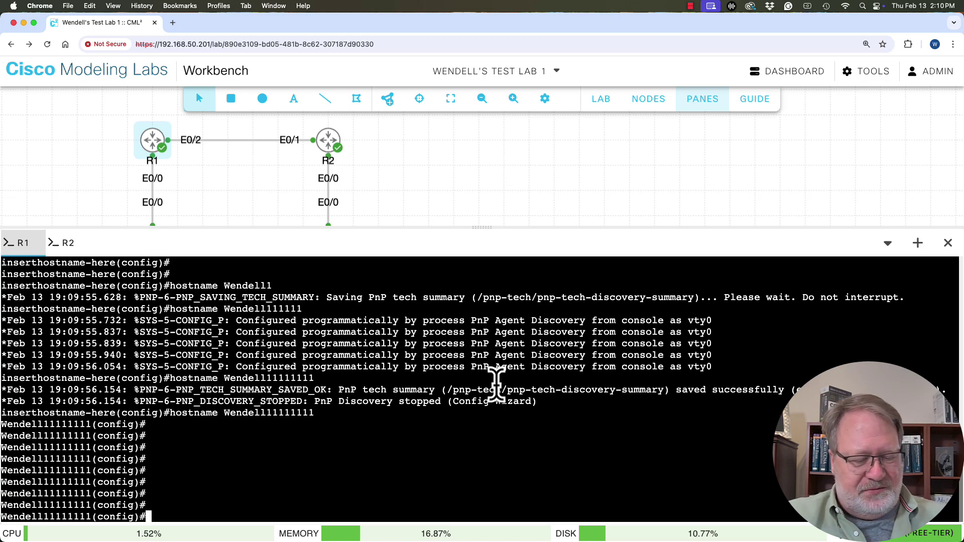
key("ctrl+z")
Display R1's running configuration and highlight the new hostname line
key("Return")
key("Return")
key("Return")
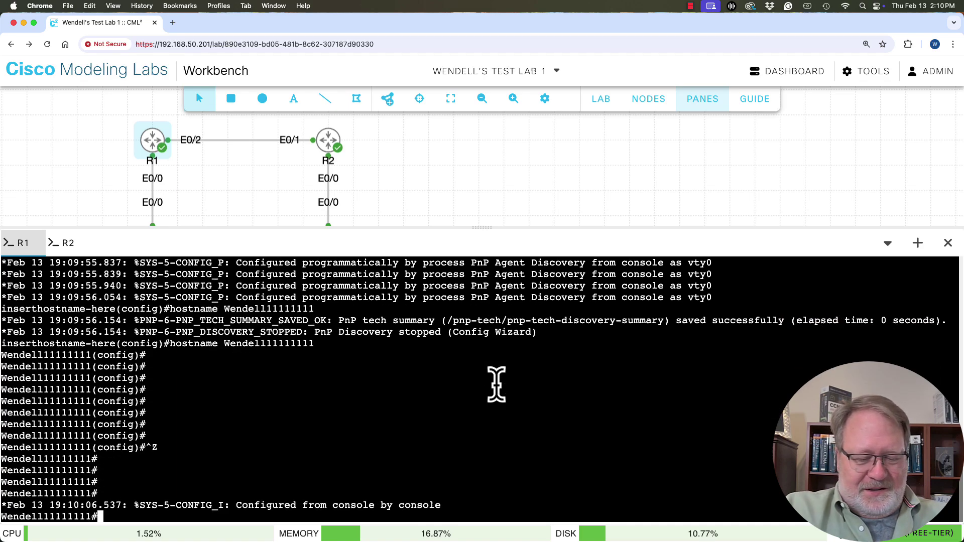
type("show ru")
key("Return")
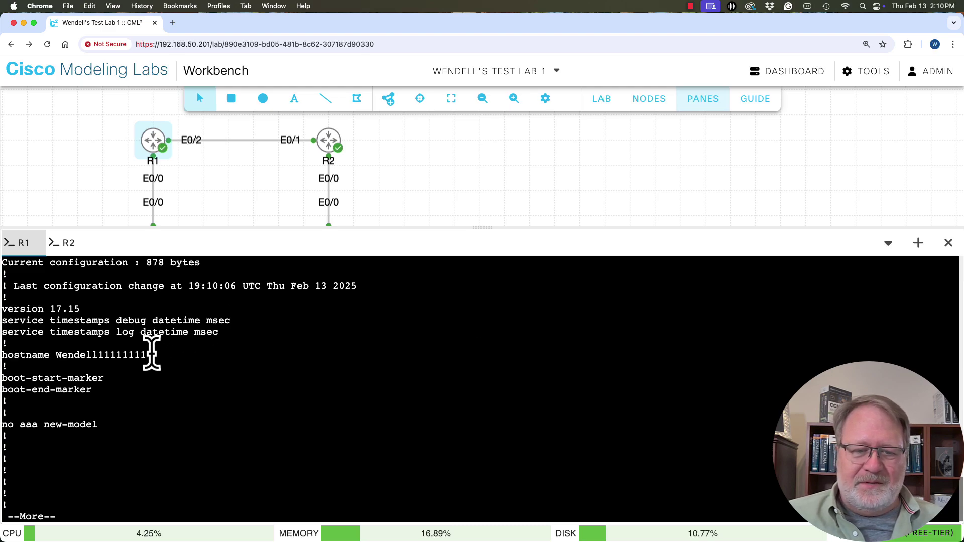
left_click_drag(151, 354, 2, 357)
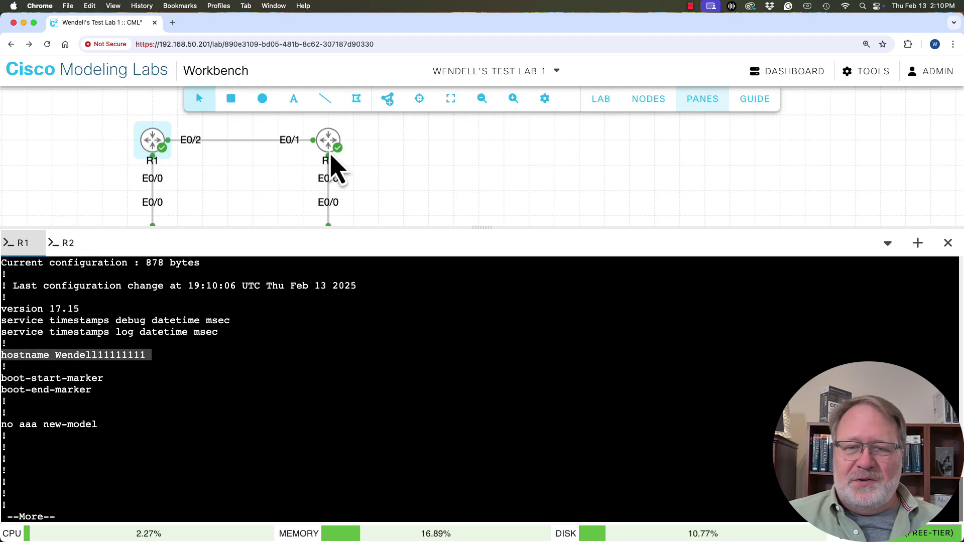
Start R2's console session and enter privileged mode with enable
left_click(59, 244)
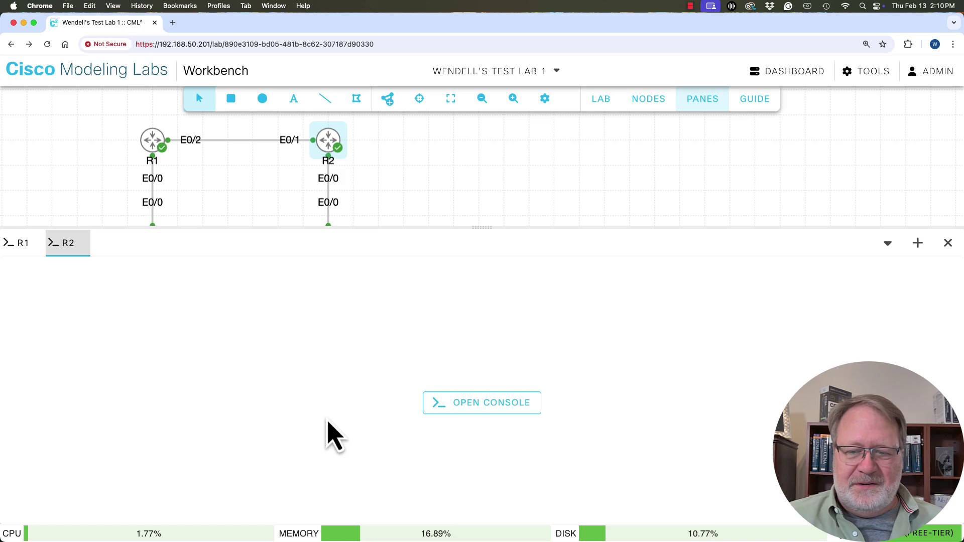
left_click(496, 403)
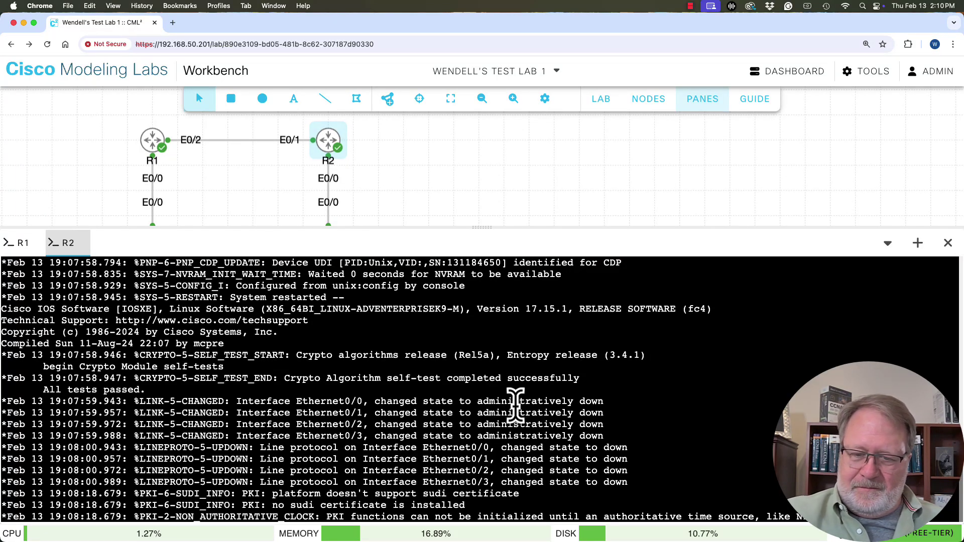
key("Return")
key("Return")
key("Return")
key("Return")
key("Return")
key("Return")
key("Return")
key("Return")
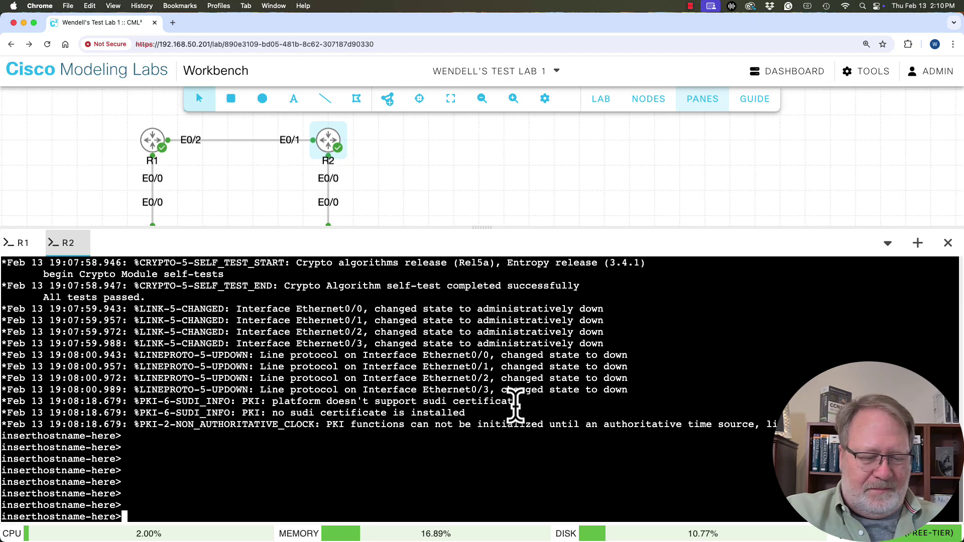
type("ena")
key("Return")
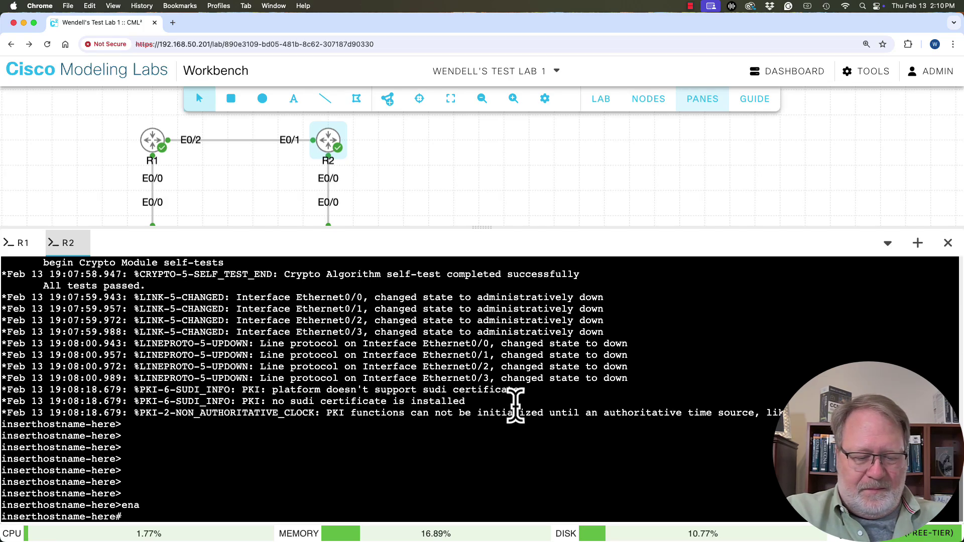
Set R2's hostname to Wendell22222222 in configuration mode and return to the privileged prompt
type("conf t")
key("Return")
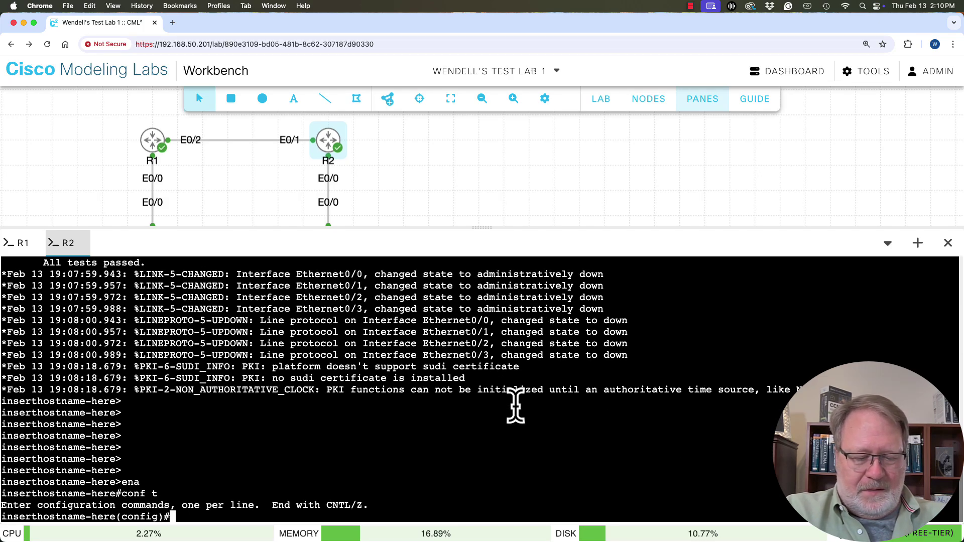
type("hostname Wende")
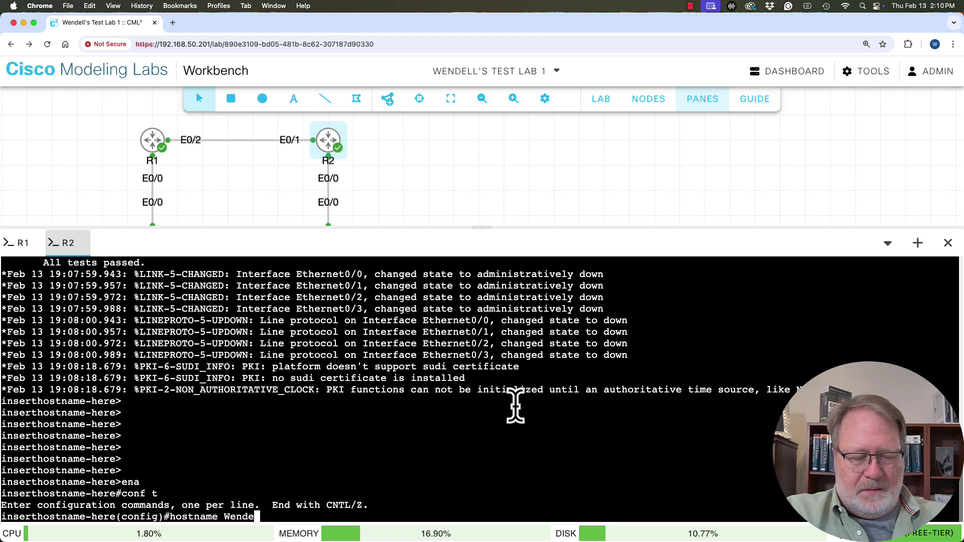
type("ll22222222")
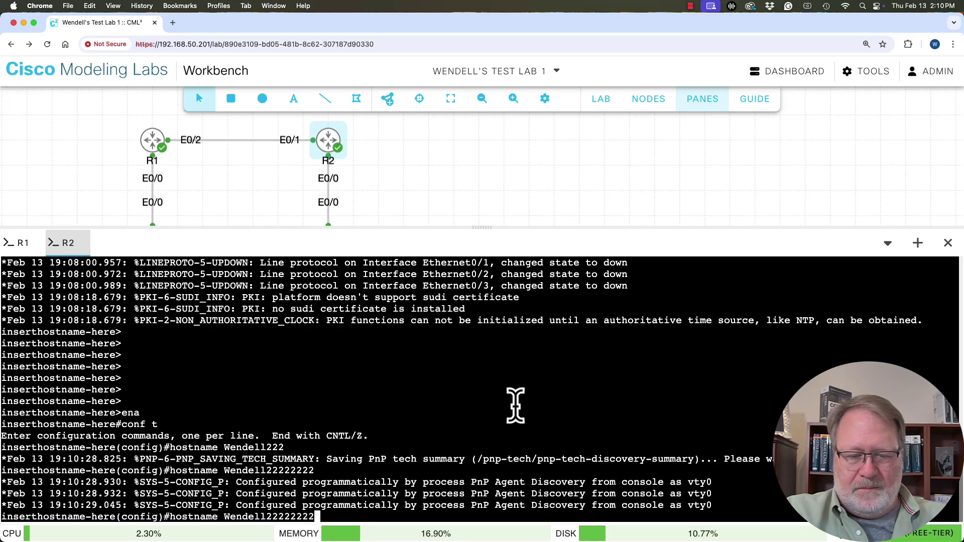
key("Return")
key("ctrl+z")
key("Return")
key("Return")
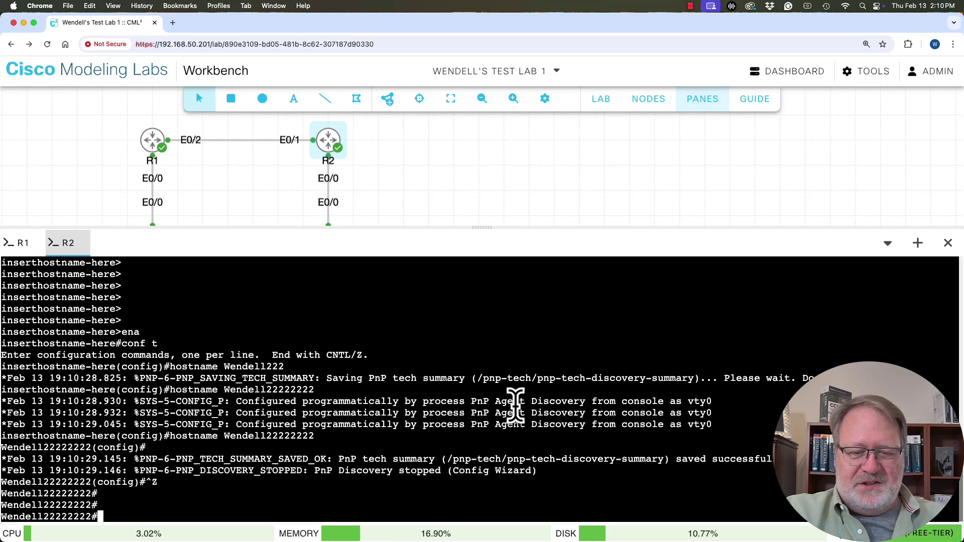
key("Return")
key("Return")
key("Return")
key("Return")
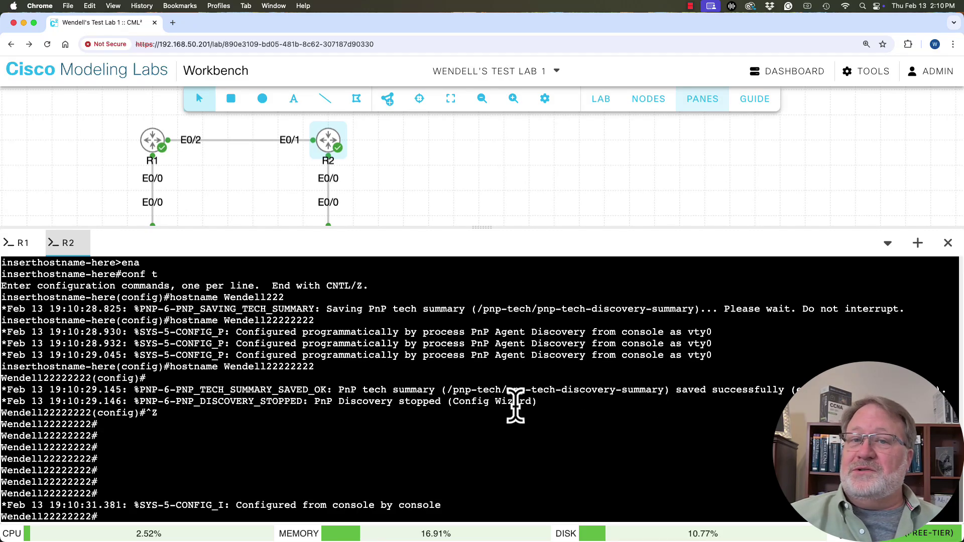
Save R2's running configuration with copy running-config startup-config, accepting the default filename
type("c")
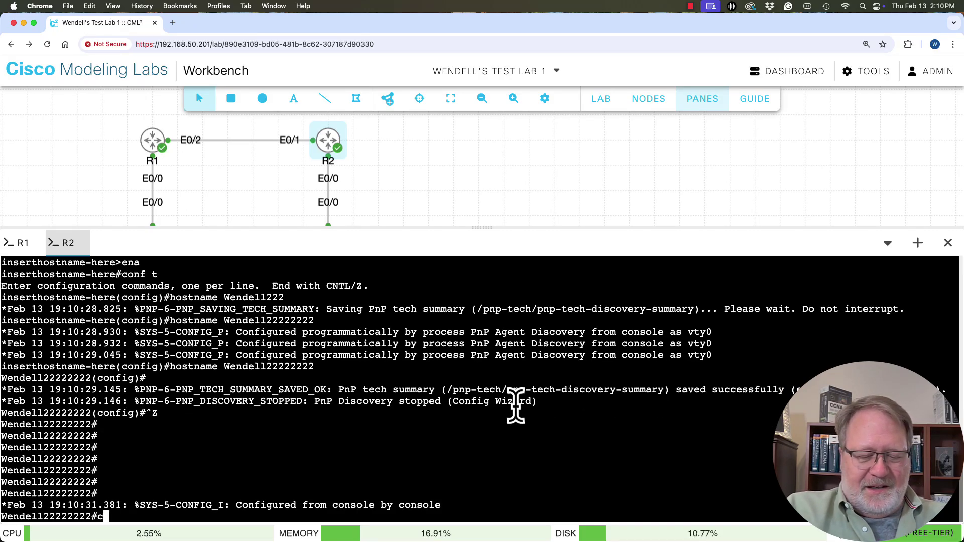
type("opy run")
key("Tab")
type("st")
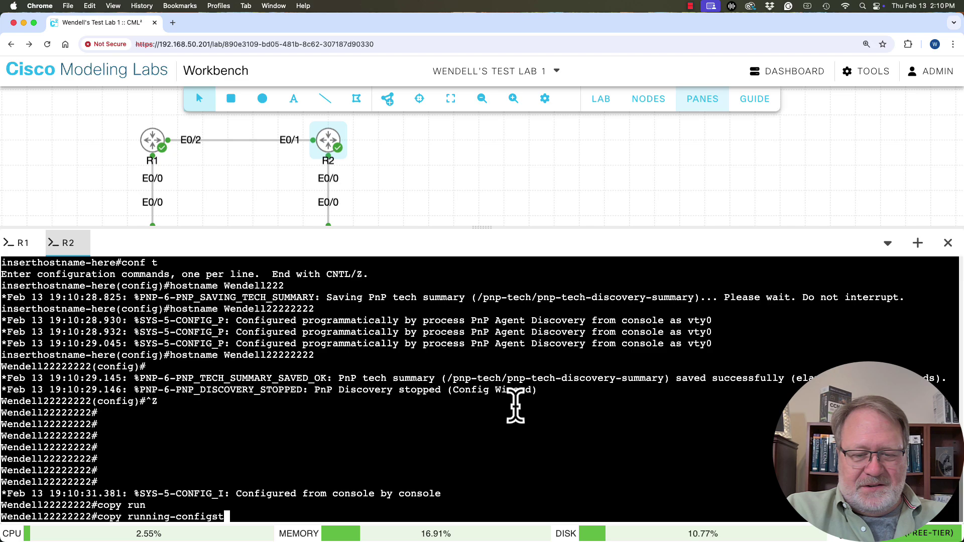
key("BackSpace")
key("BackSpace")
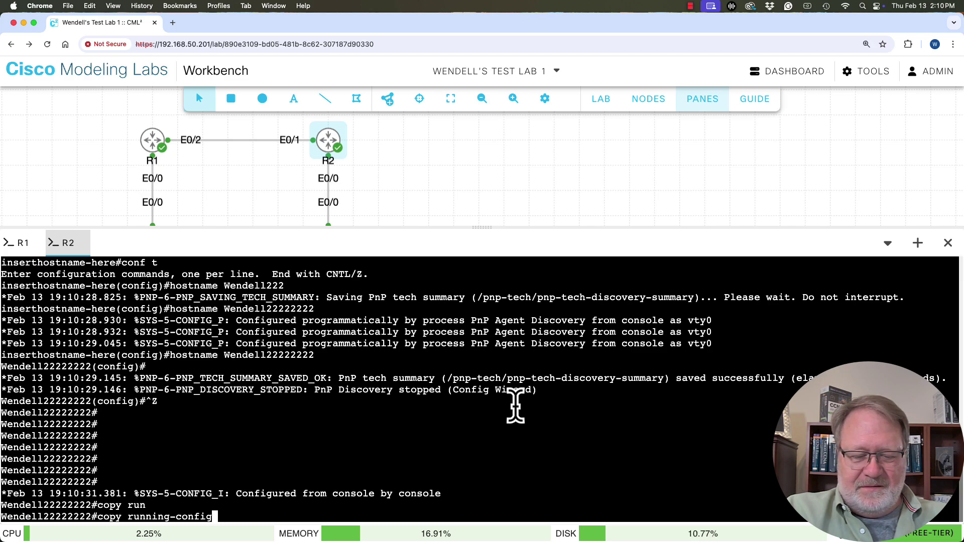
type("st")
key("Tab")
key("Return")
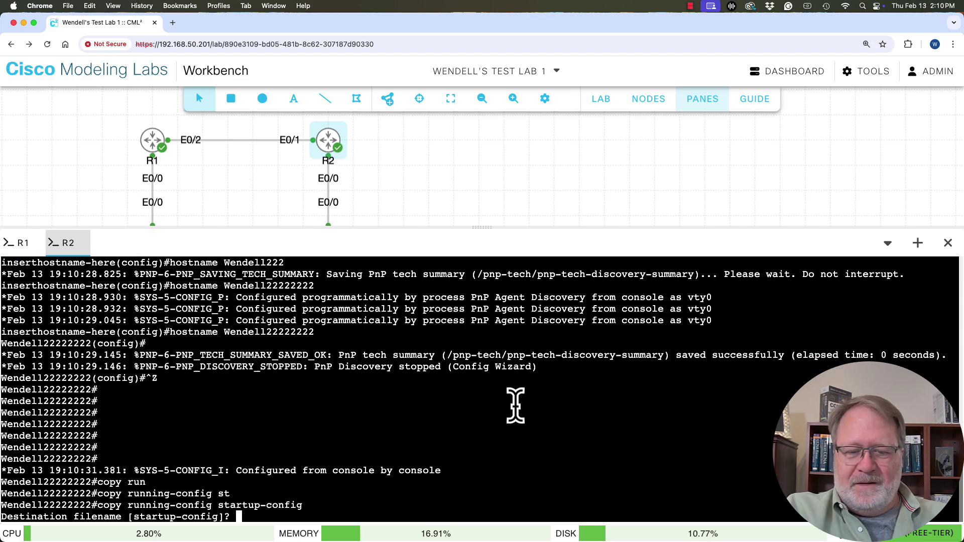
key("Return")
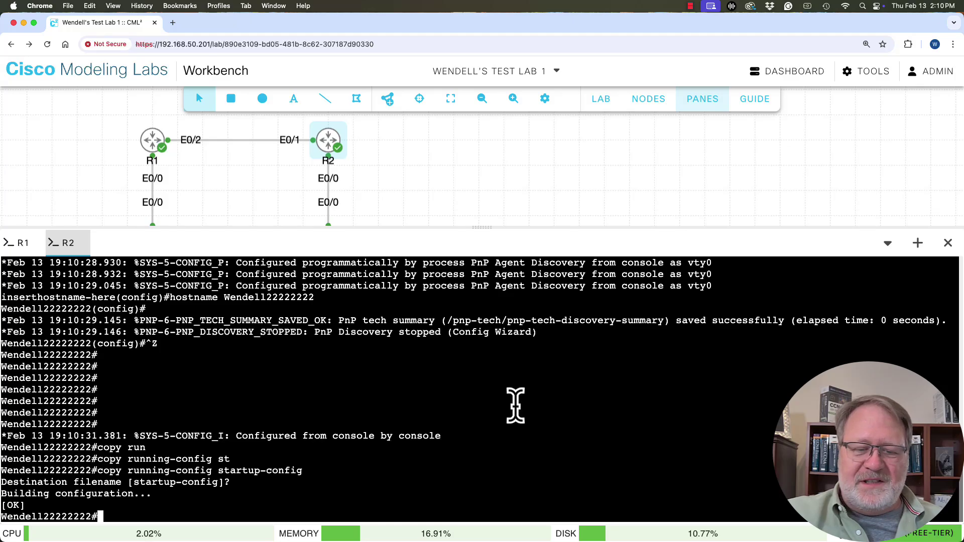
key("Return")
key("Return")
key("Return")
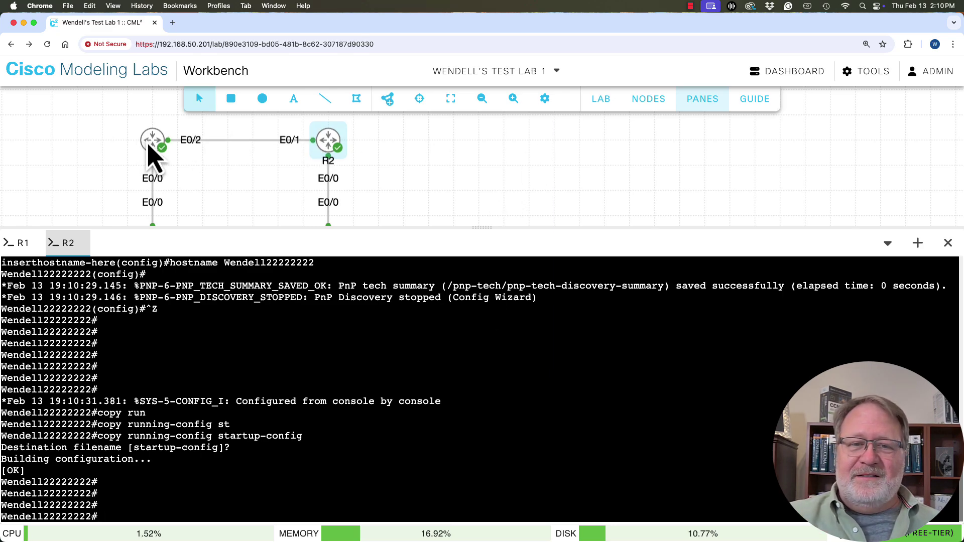
Stop router R1 and start it again
right_click(150, 144)
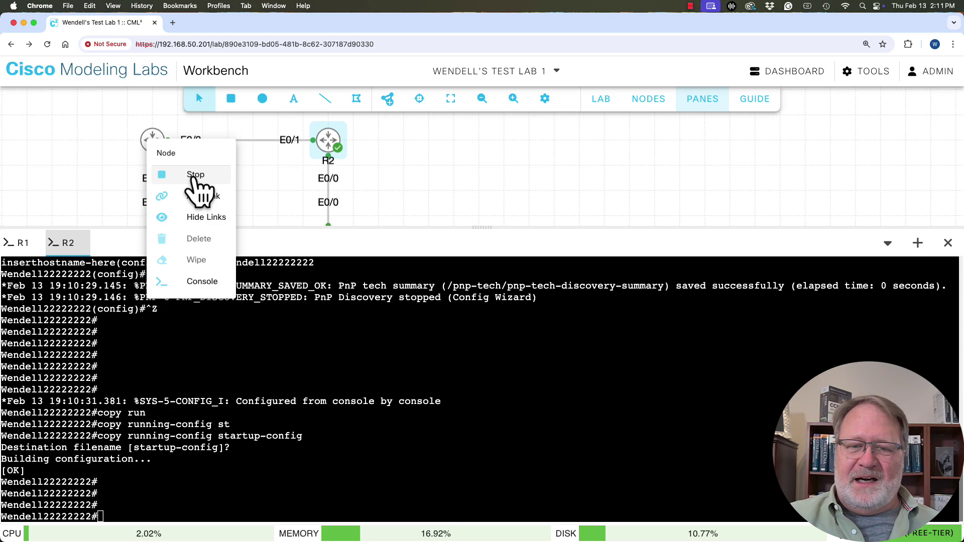
left_click(193, 176)
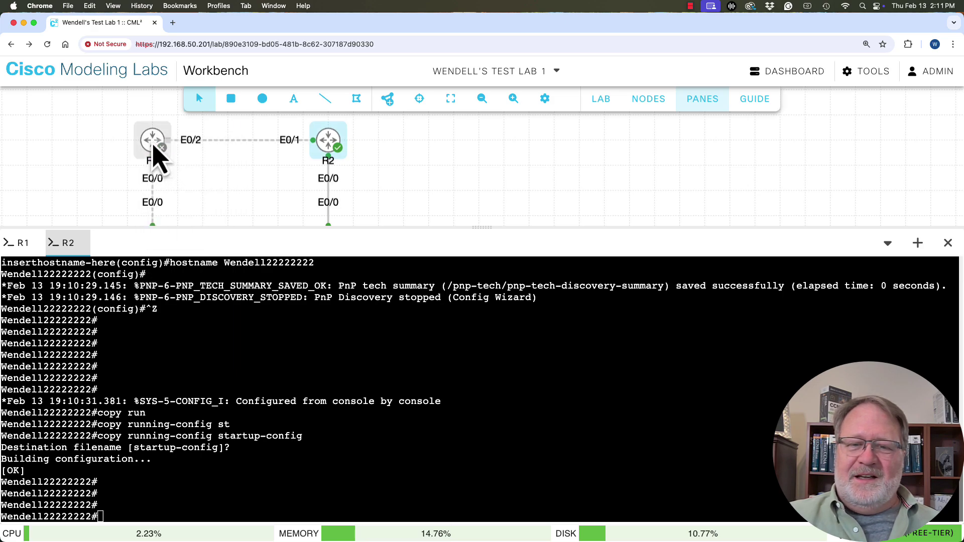
right_click(154, 151)
left_click(202, 185)
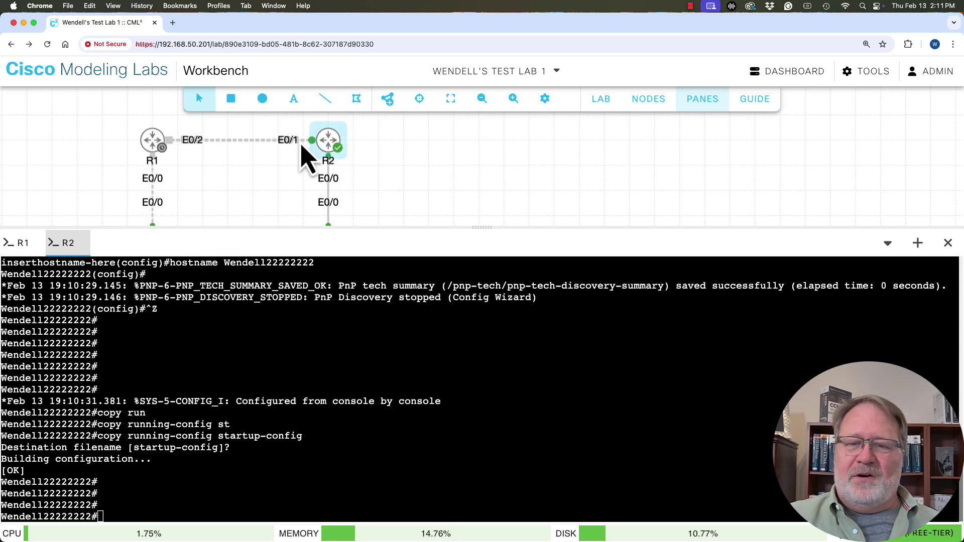
Stop router R2 and start it again
right_click(335, 152)
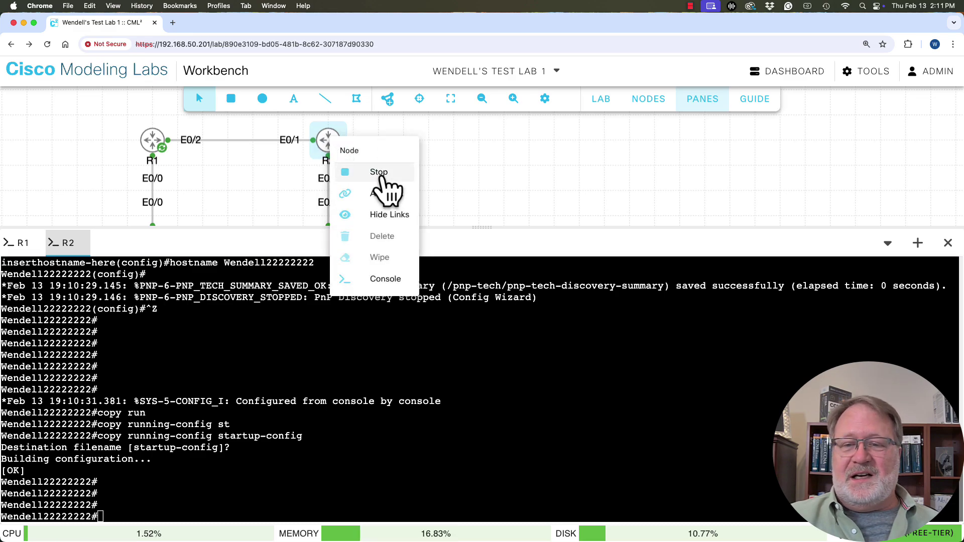
left_click(383, 176)
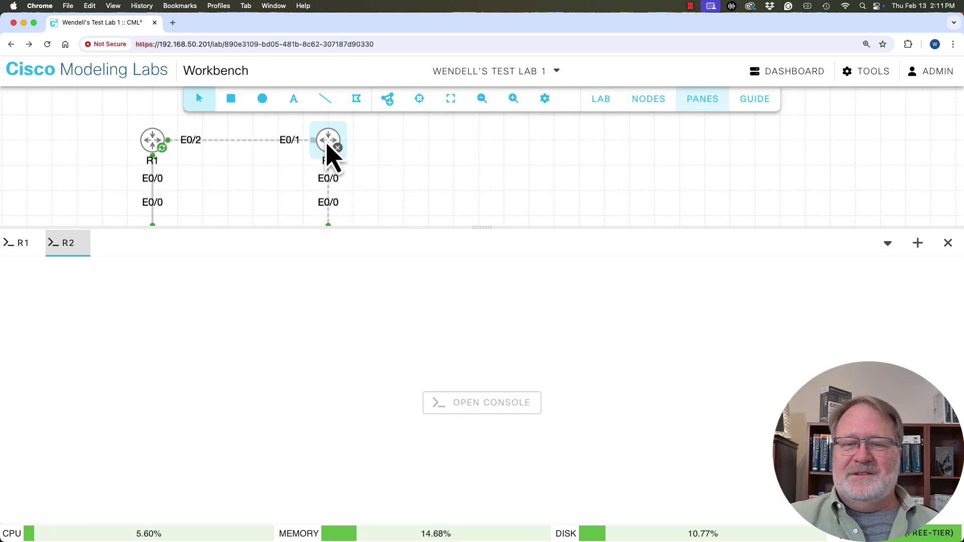
right_click(327, 145)
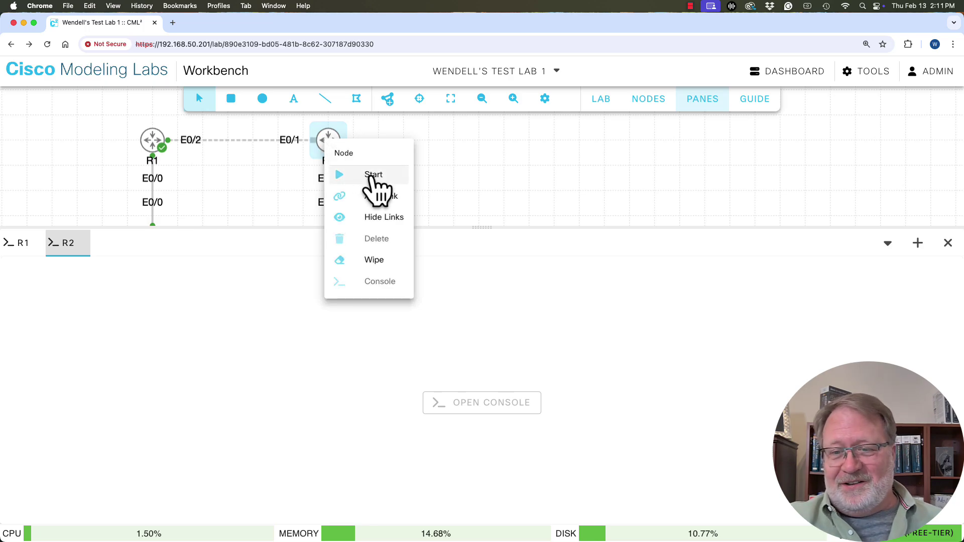
left_click(373, 177)
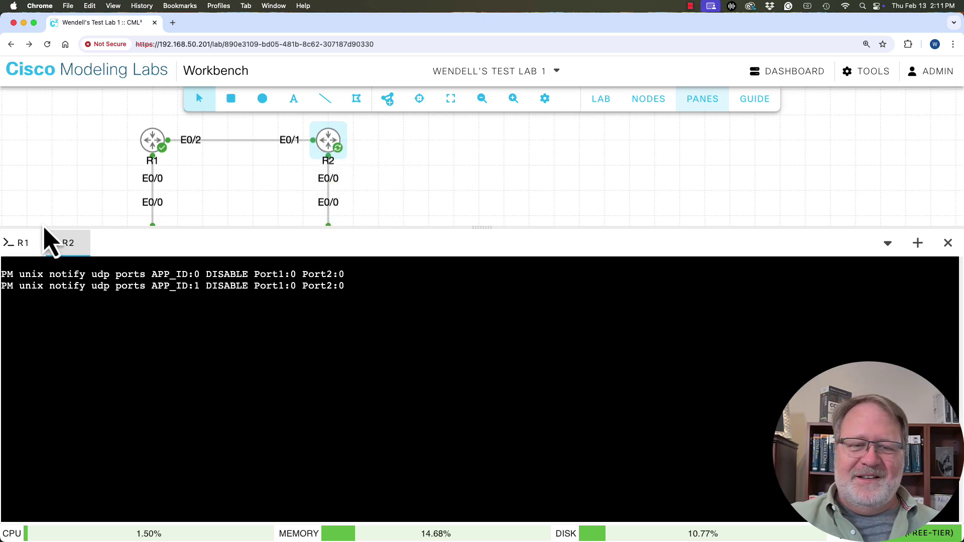
Show R1's running config after reboot and highlight the 'hostname inserthostname-here' line
left_click(23, 245)
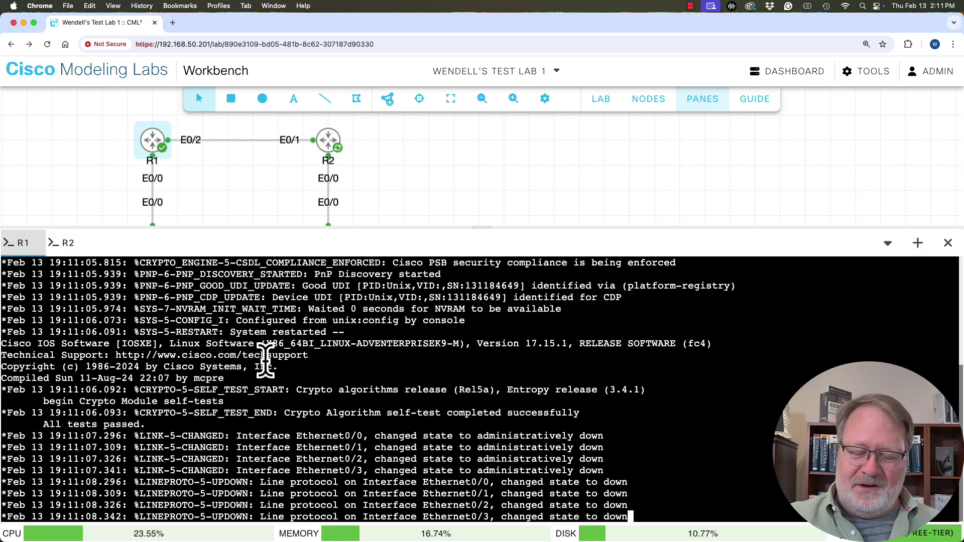
key("Return")
key("Return")
key("Return")
key("Return")
key("Return")
key("Return")
key("Return")
key("Return")
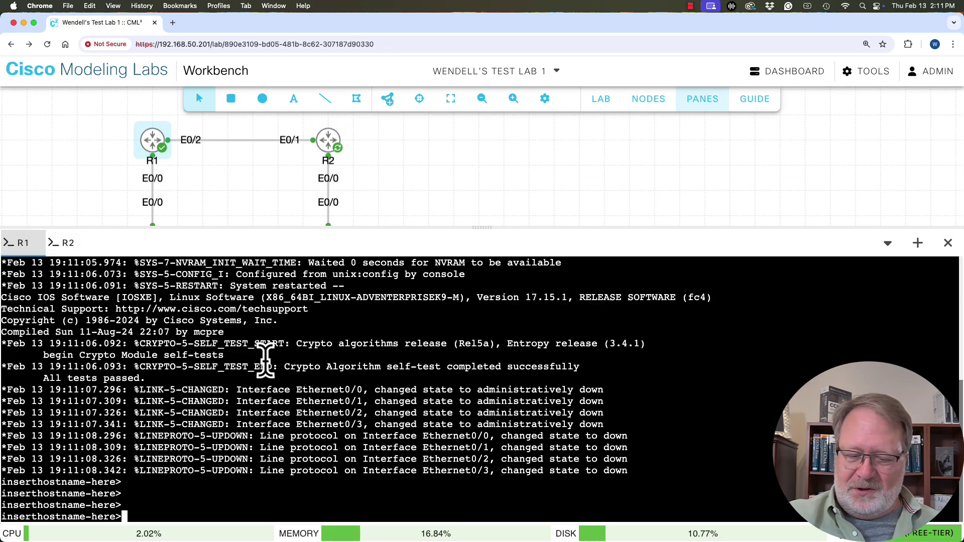
key("Return")
key("Return")
key("Return")
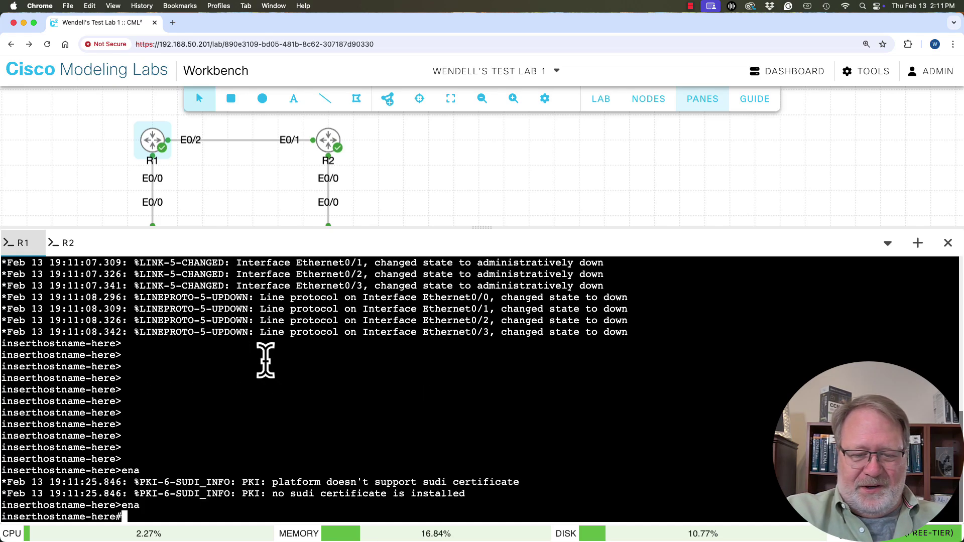
key("Return")
key("Return")
key("Return")
key("Return")
type("show")
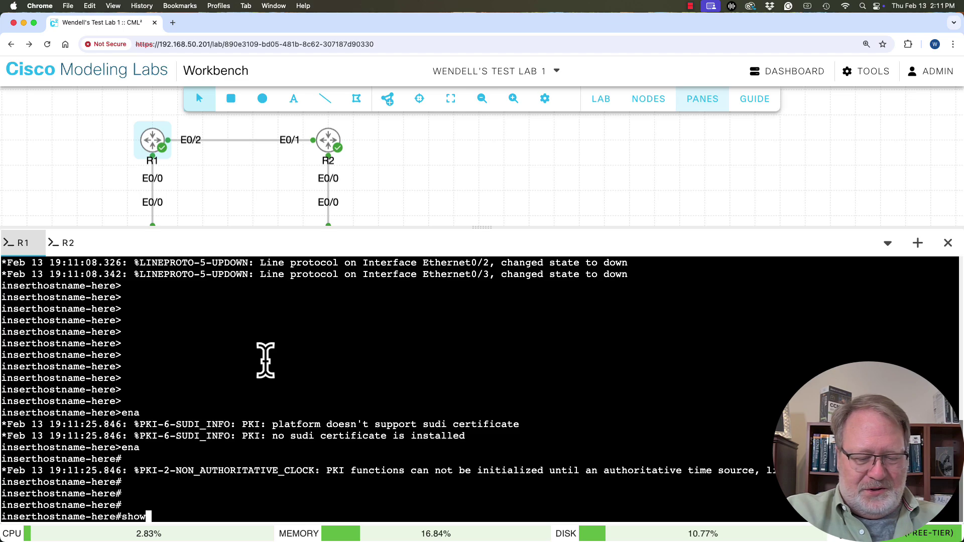
type(" run")
key("Return")
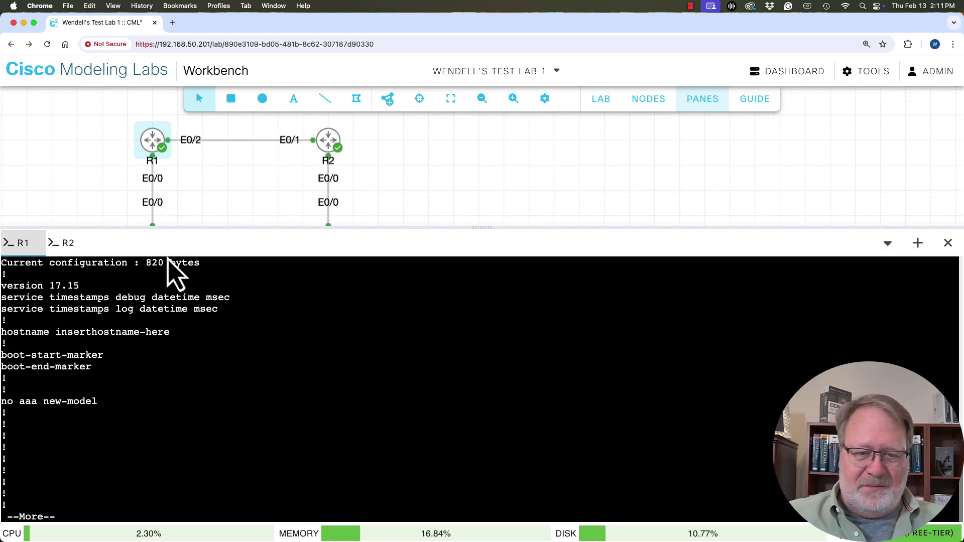
left_click_drag(176, 331, 2, 331)
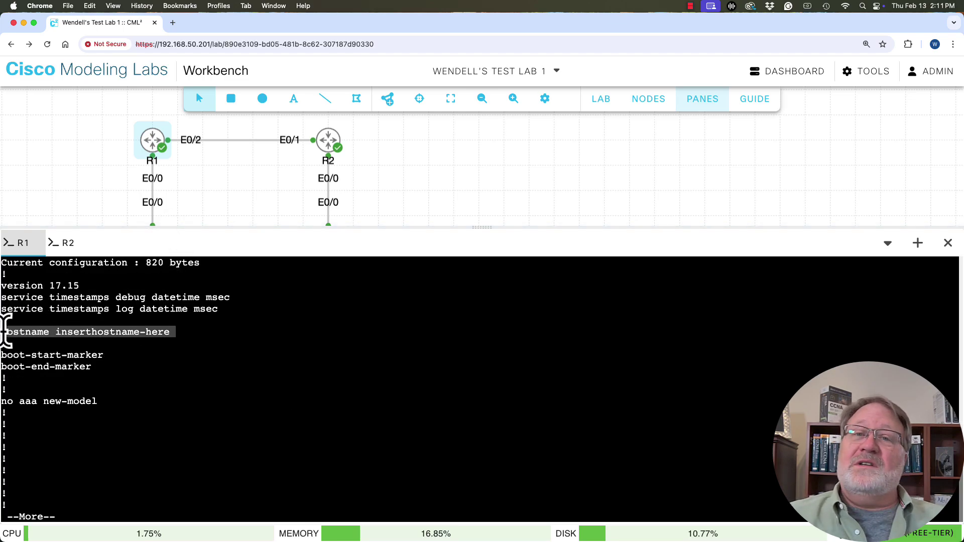
Enable R2, run show run, and highlight the 'hostname Wendell22222222' line kept after reboot
left_click(60, 246)
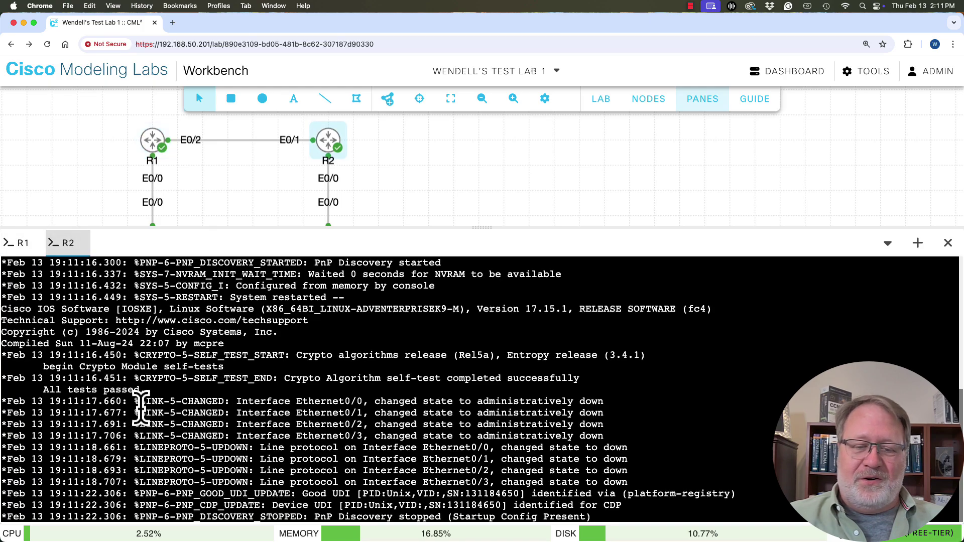
key("Return")
key("Return")
key("Return")
key("Return")
key("Return")
key("Return")
key("Return")
key("Return")
key("Return")
key("Return")
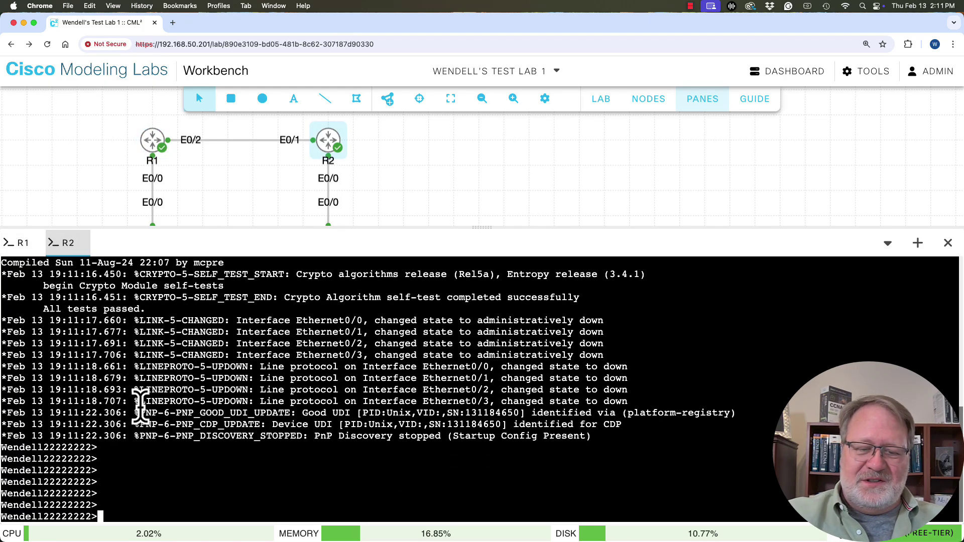
key("Return")
key("Return")
key("Return")
key("Return")
key("Return")
key("Return")
key("Return")
key("Return")
key("Return")
key("Return")
key("Return")
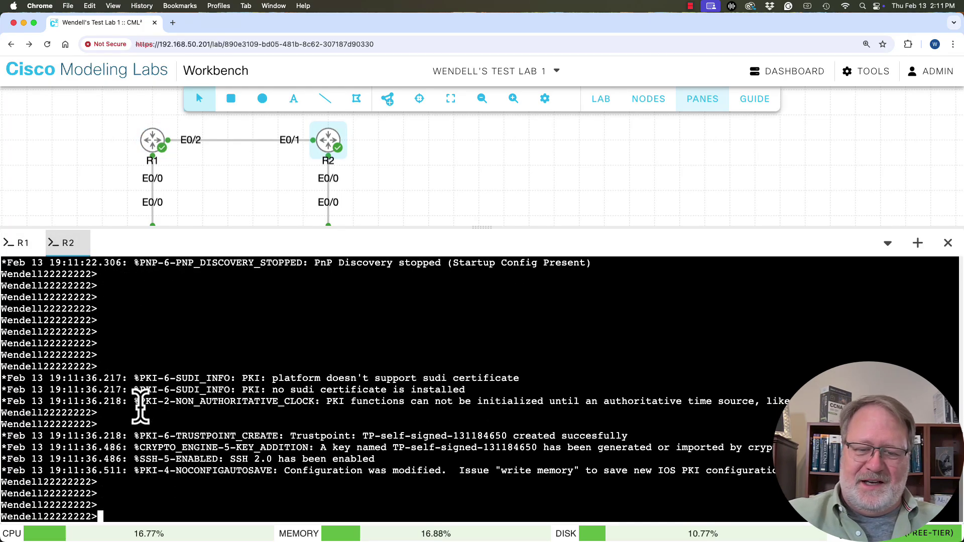
key("Return")
key("Return")
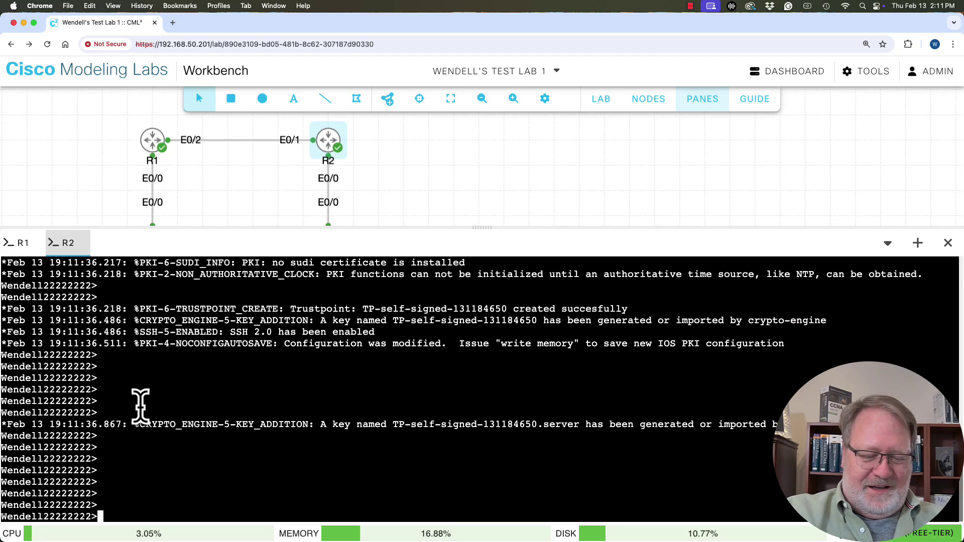
type("show run")
key("Return")
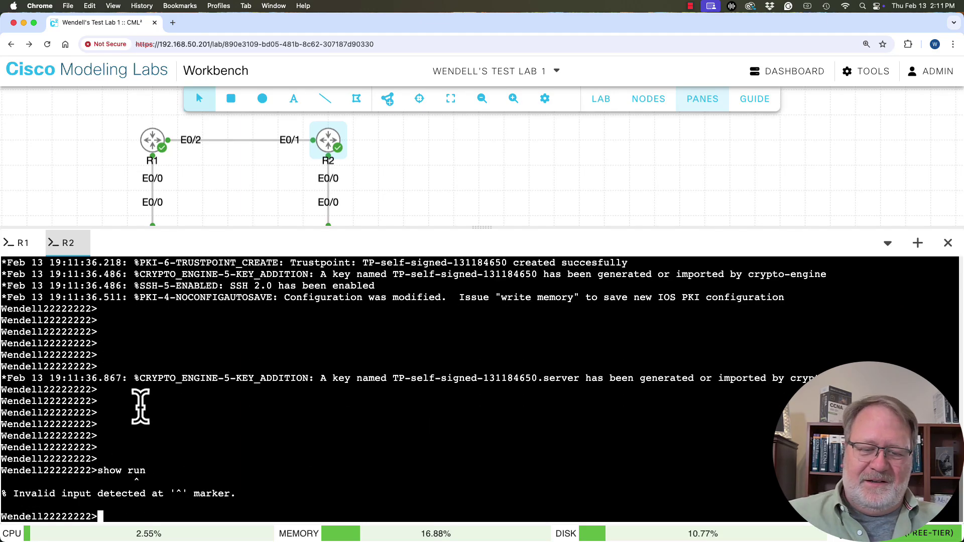
type("ena")
key("Return")
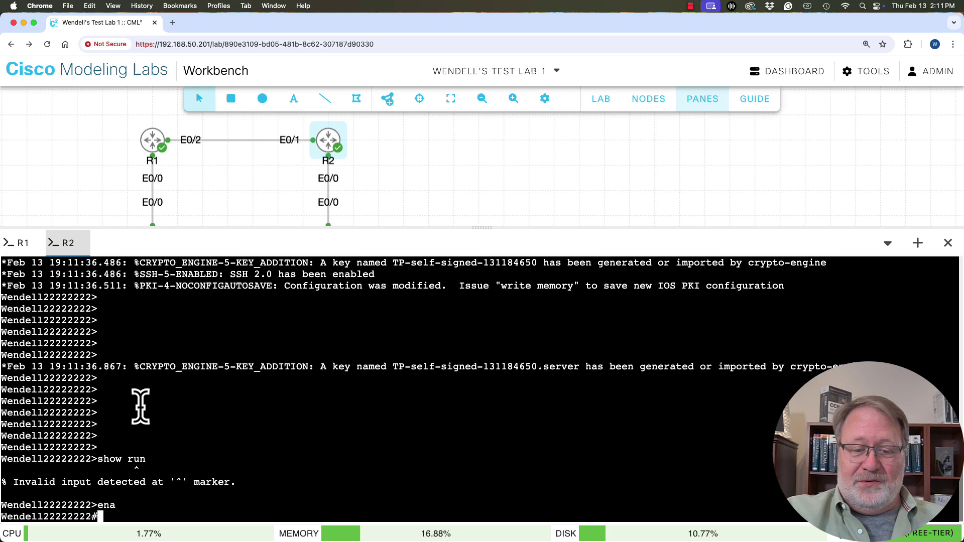
type("show run")
key("Return")
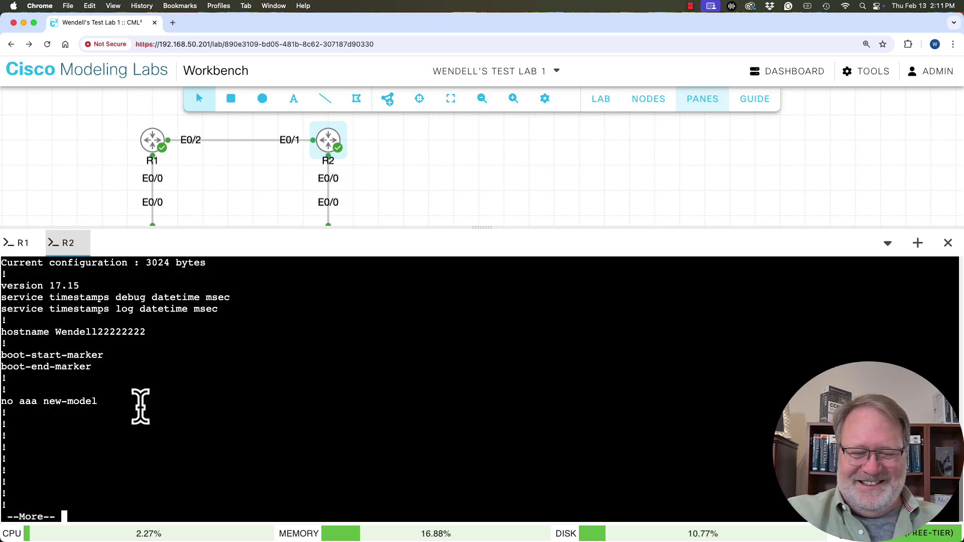
left_click_drag(147, 332, 2, 341)
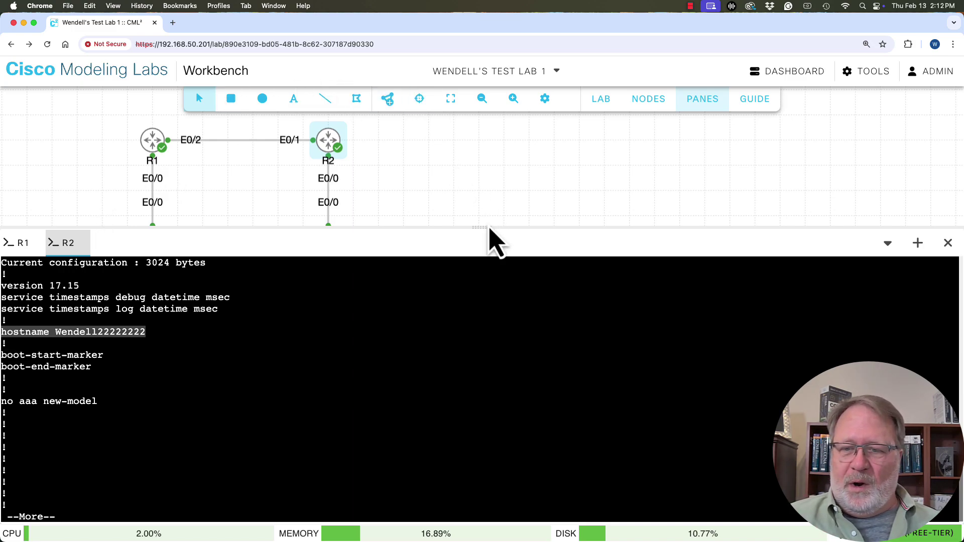
Enlarge the topology canvas, move SW2 far right and R2 lower, then go to the dashboard
left_click_drag(486, 226, 489, 342)
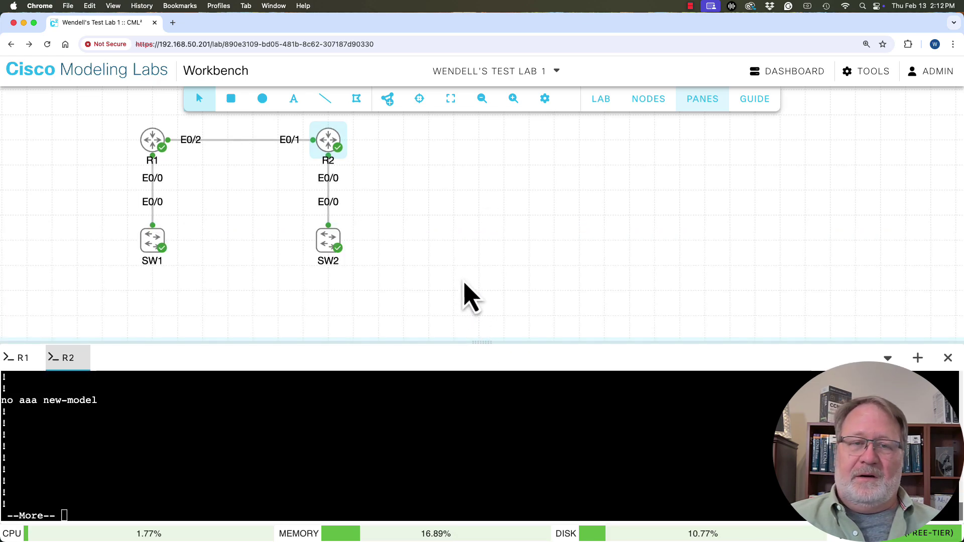
left_click_drag(334, 257, 661, 246)
left_click_drag(329, 147, 331, 278)
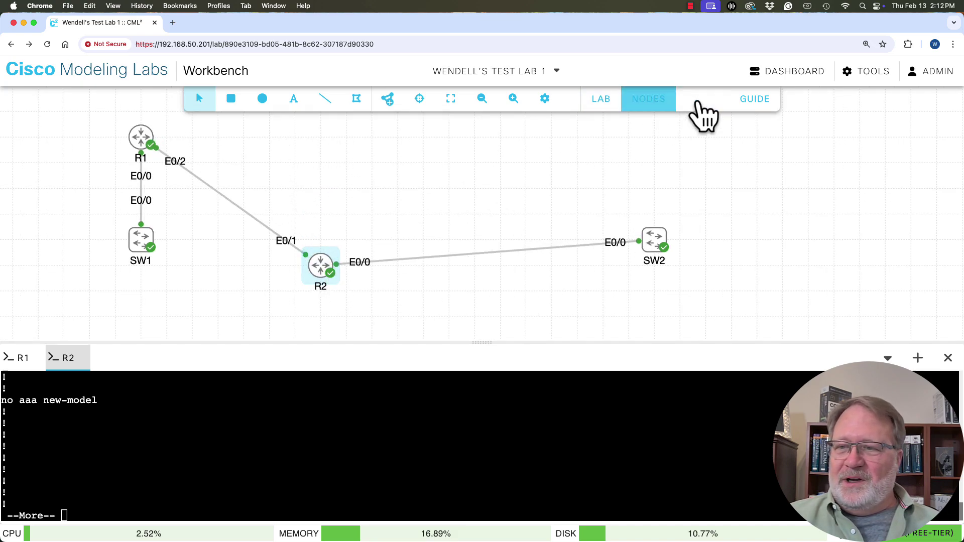
left_click(776, 76)
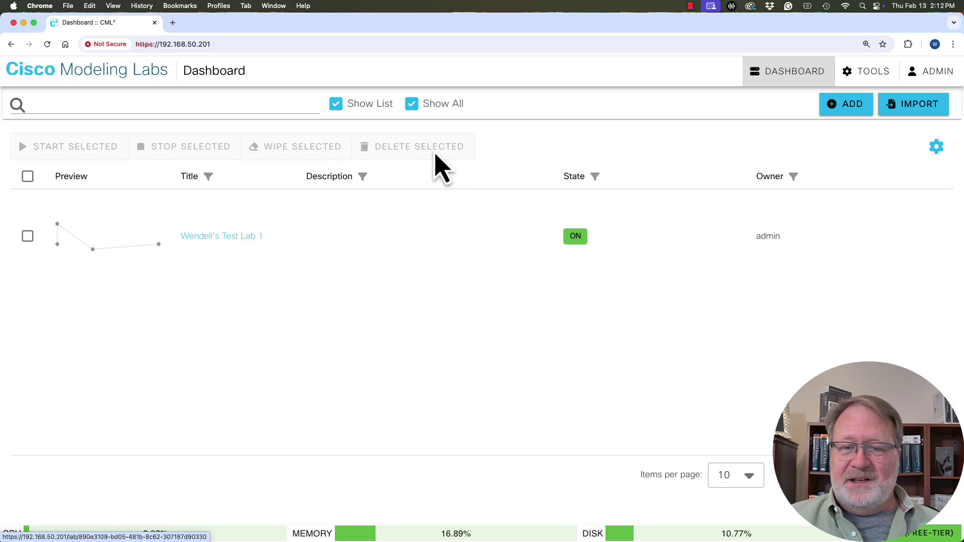
Reopen the test lab and extend its title with '111111' to end in Test Lab 1111111
left_click(210, 239)
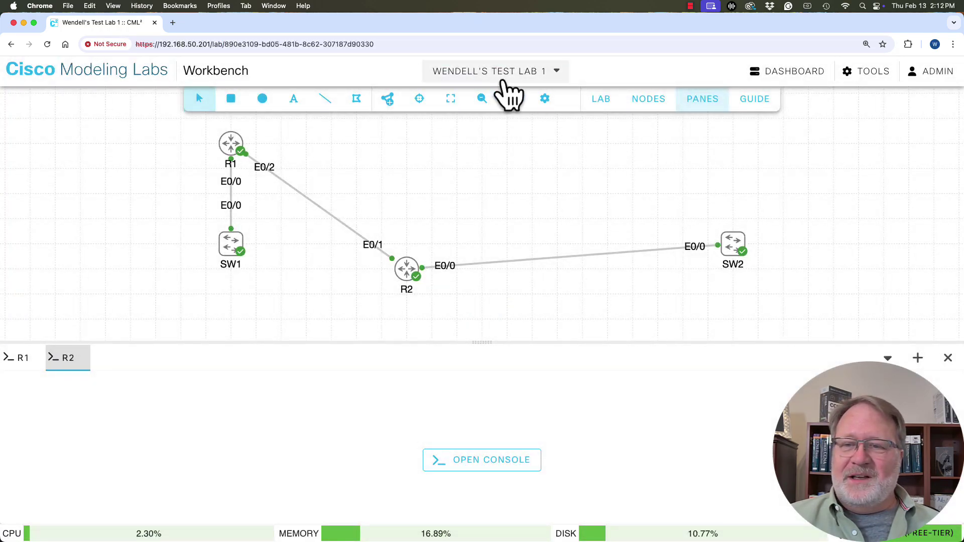
left_click(538, 75)
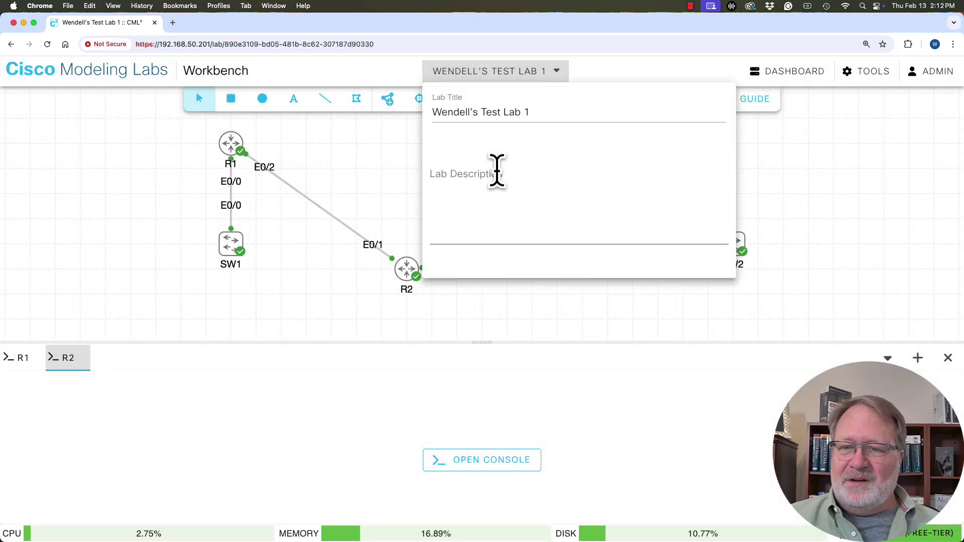
left_click(533, 112)
type("111111")
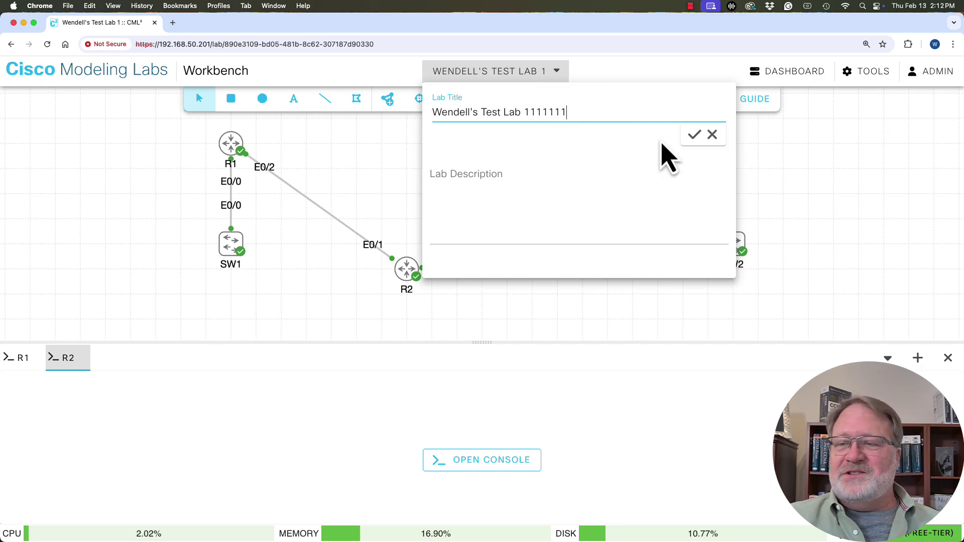
left_click(695, 135)
Give the lab the description 'lkjfsd sef l dlkjl kjsdf' and close the editor
left_click(458, 183)
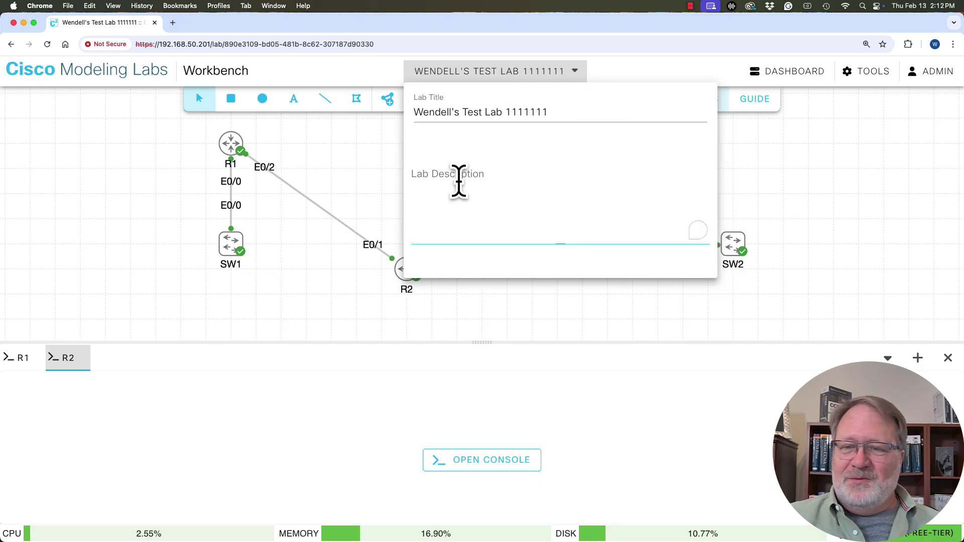
type("lkjfsd sef l dlkjl kjsdf")
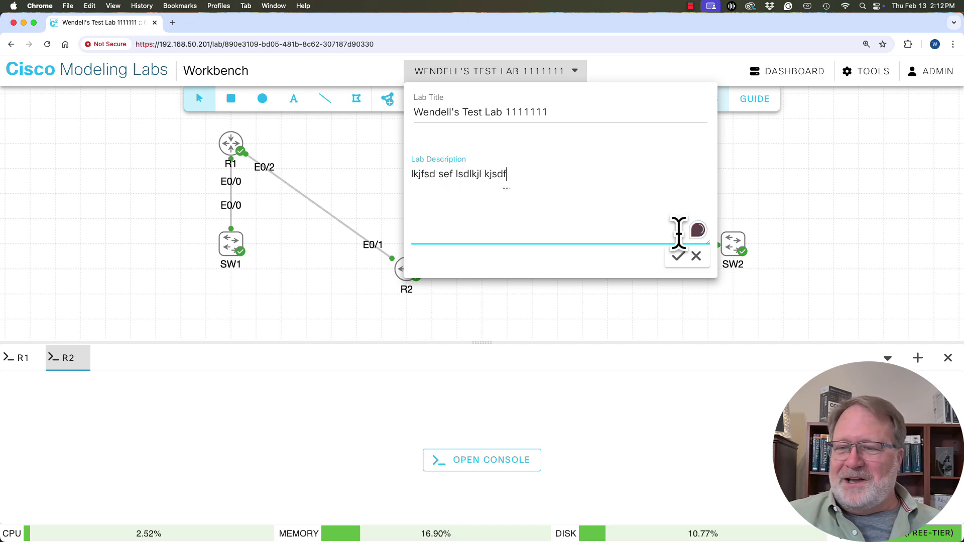
left_click(678, 263)
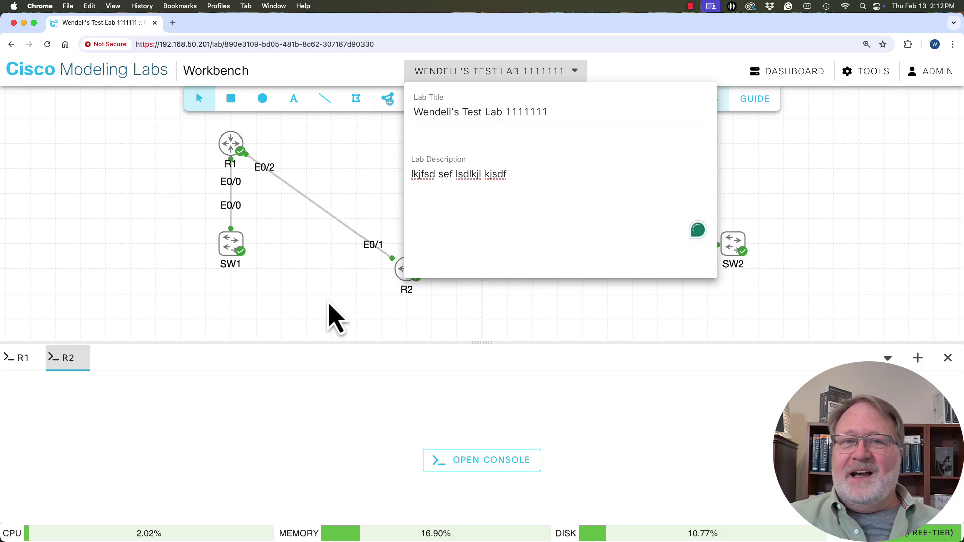
left_click(331, 304)
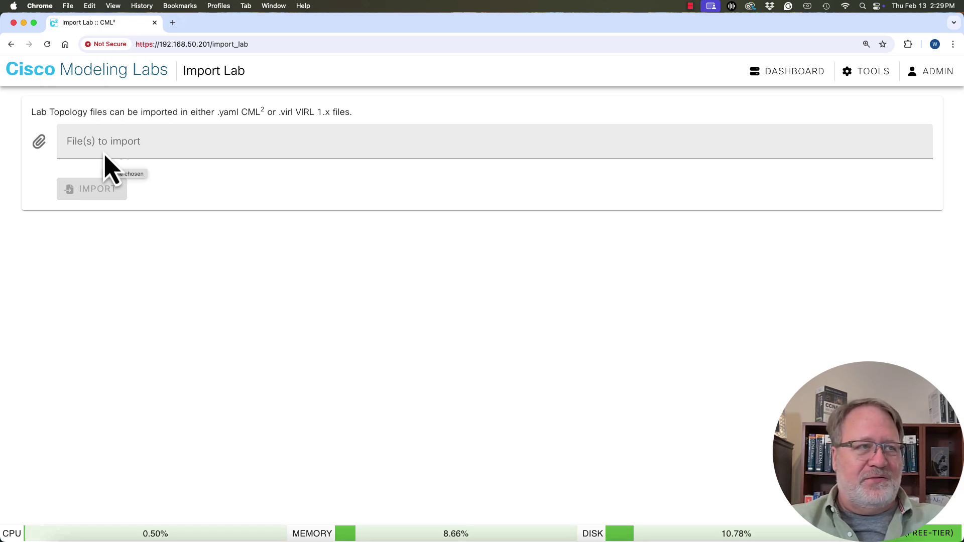
Import NetworkUpskill_Demo_Lab_1.yaml dragged from VS Code, then return to the dashboard lab list
key("ctrl+Up")
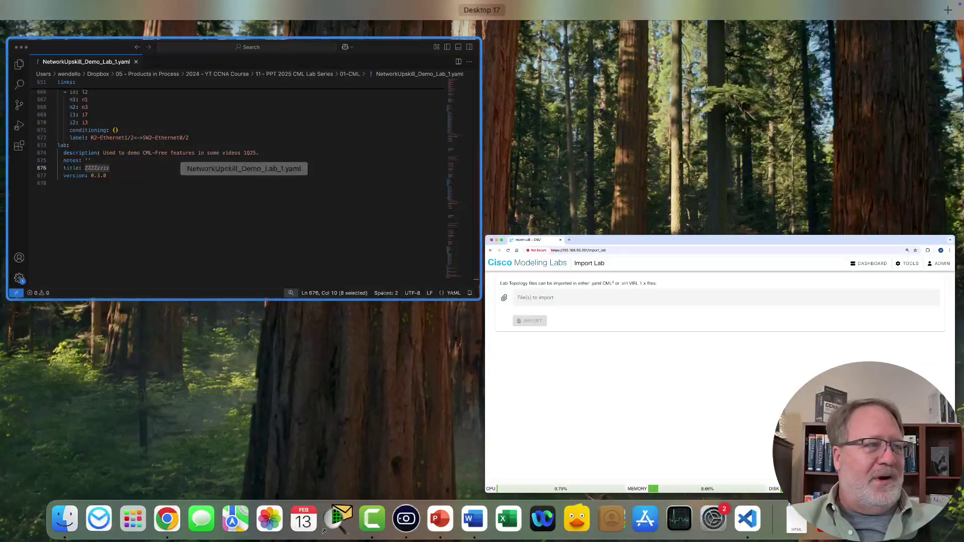
key("Escape")
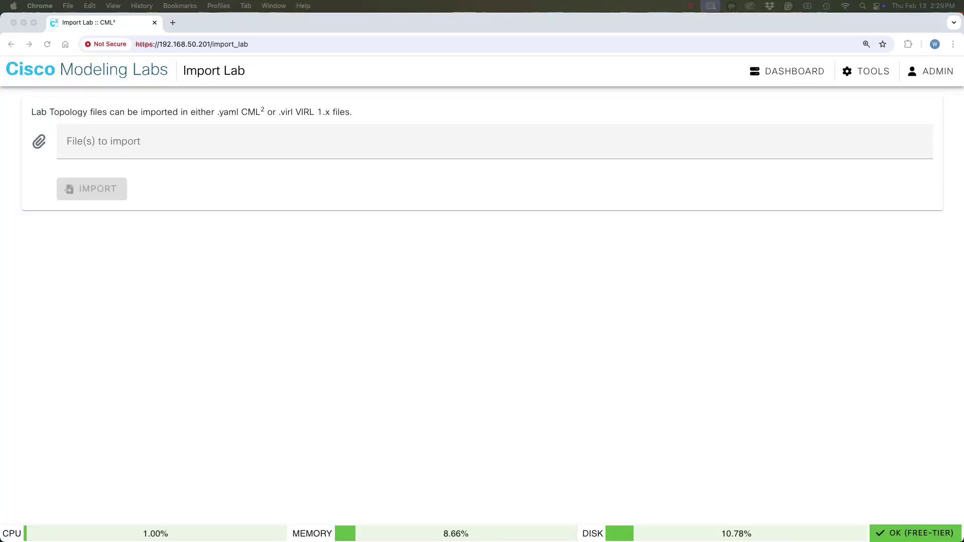
left_click_drag(4, 331, 161, 157)
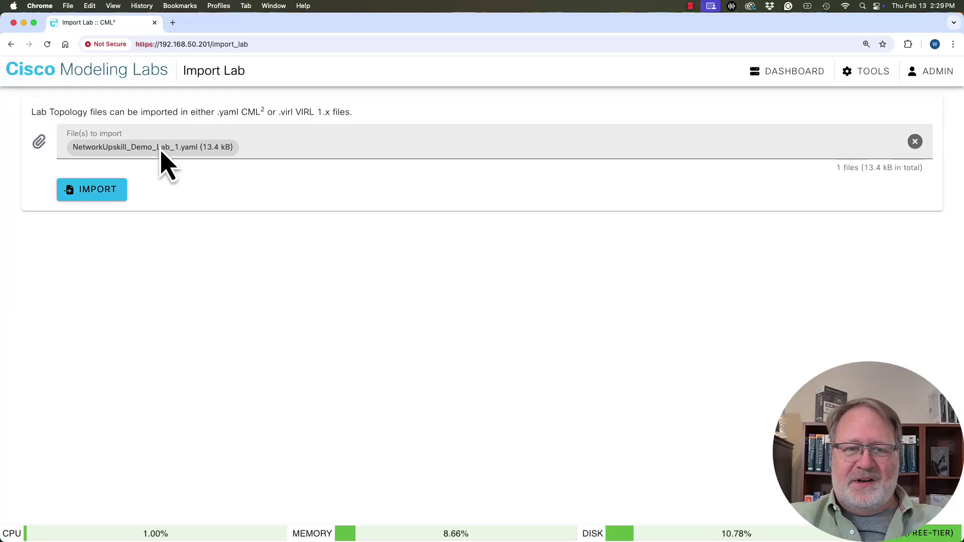
left_click(118, 200)
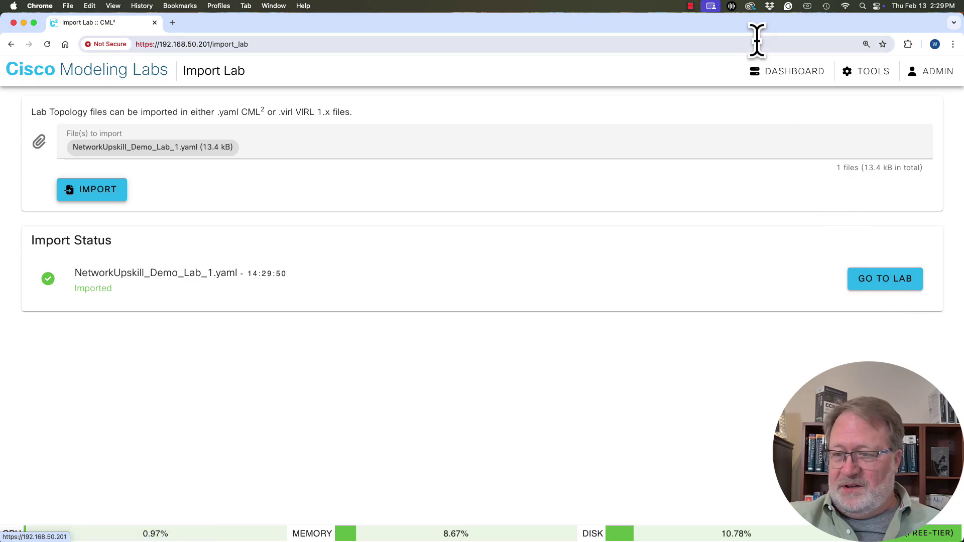
left_click(780, 73)
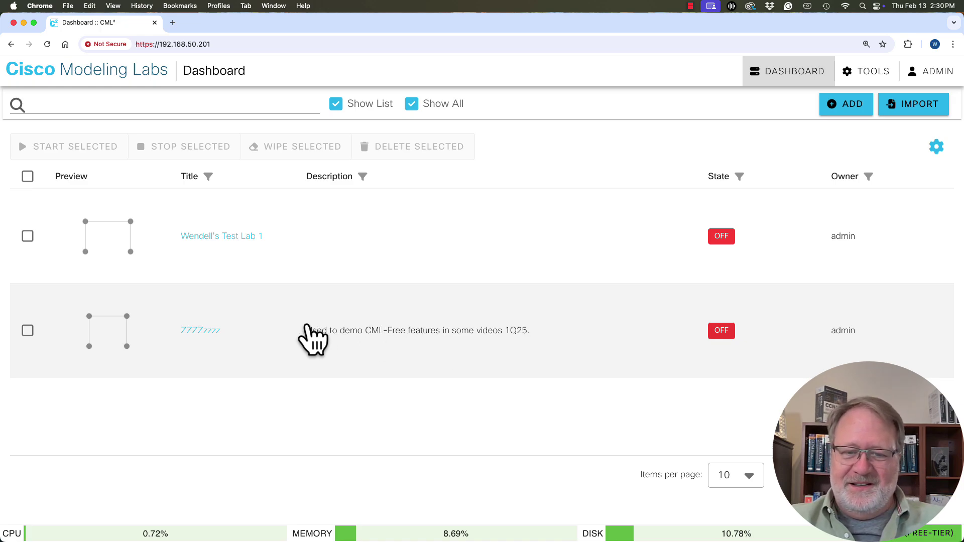
Open the imported ZZZZzzzz lab, fit its topology in view, and choose Start Lab
left_click(207, 332)
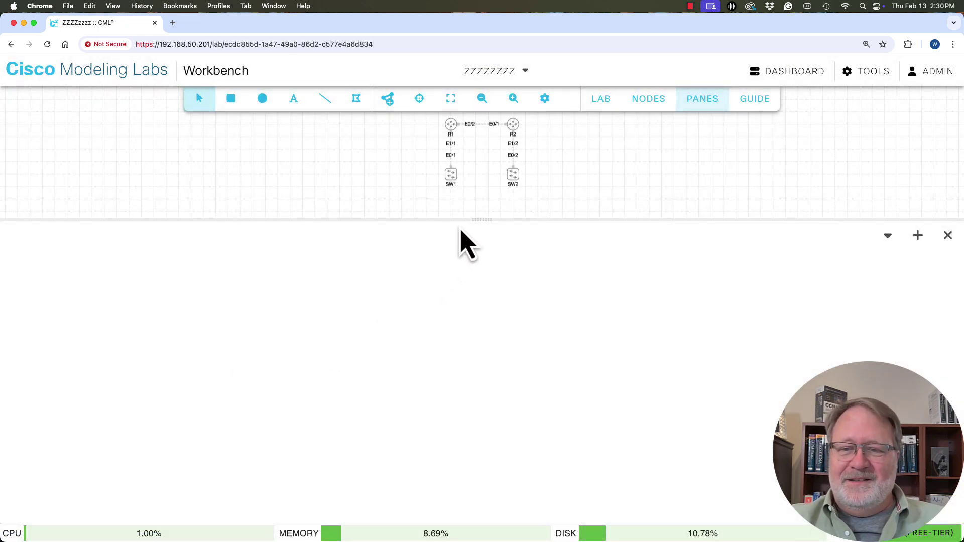
left_click_drag(476, 219, 472, 258)
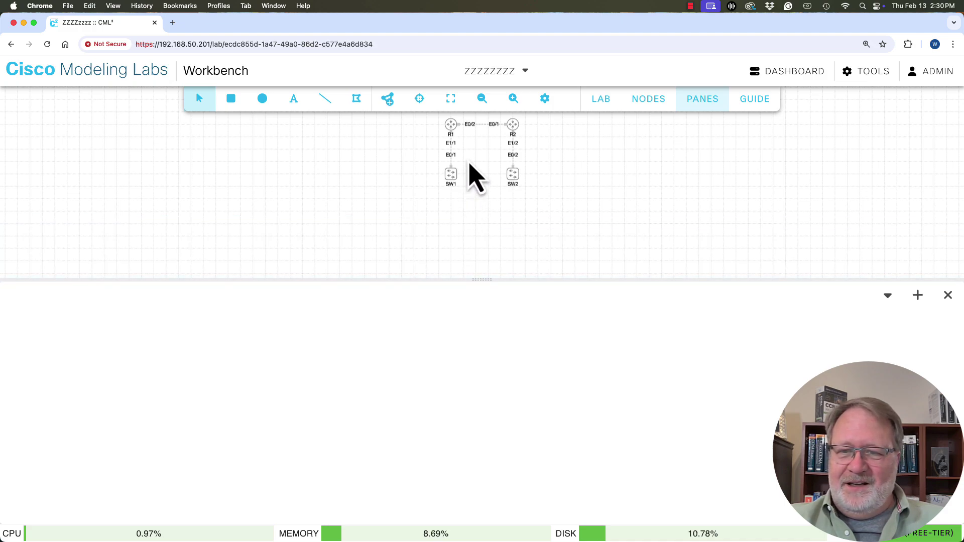
left_click_drag(474, 176, 237, 205)
left_click(455, 99)
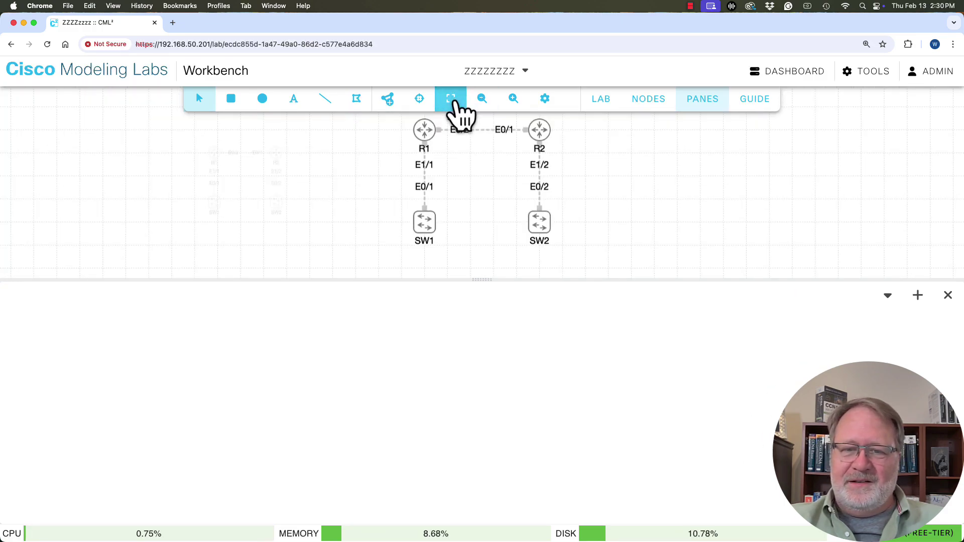
left_click_drag(498, 160, 211, 167)
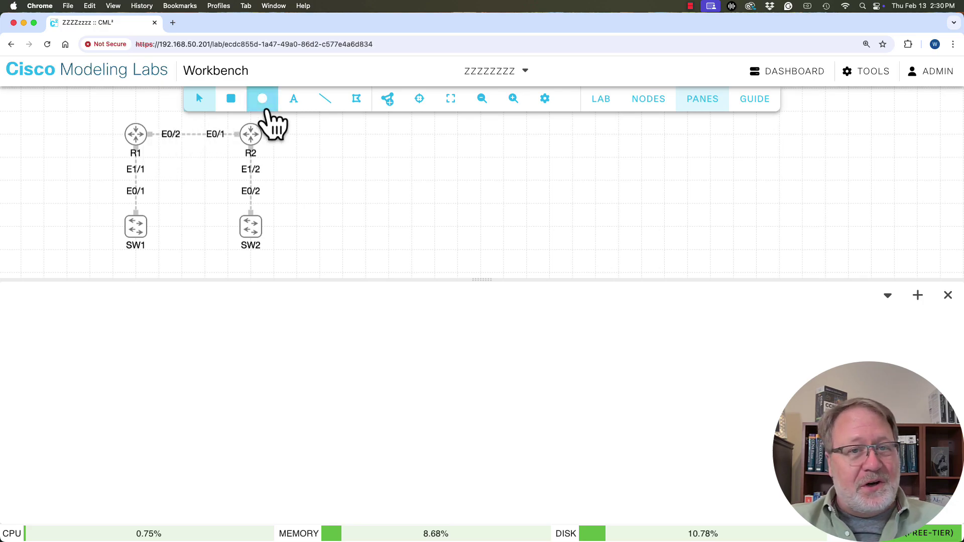
left_click(603, 107)
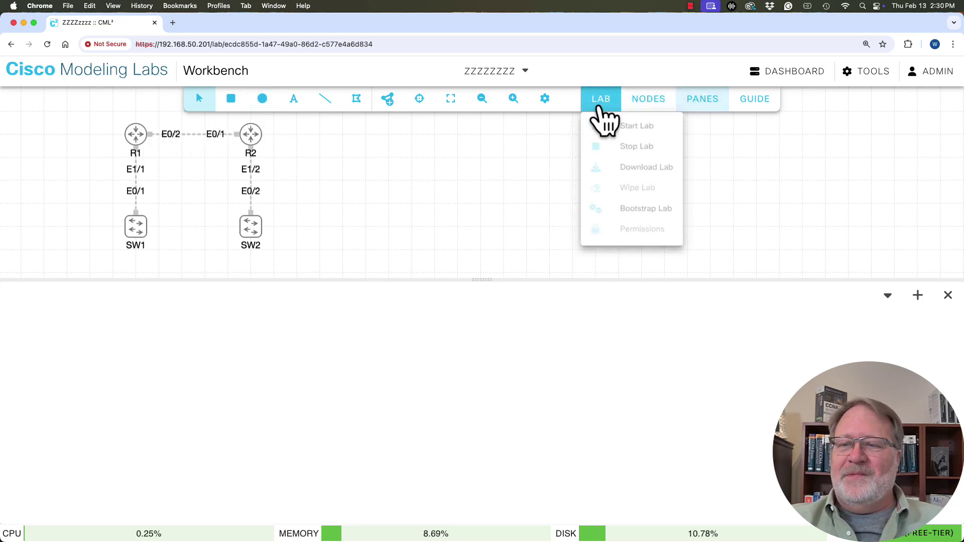
left_click(628, 128)
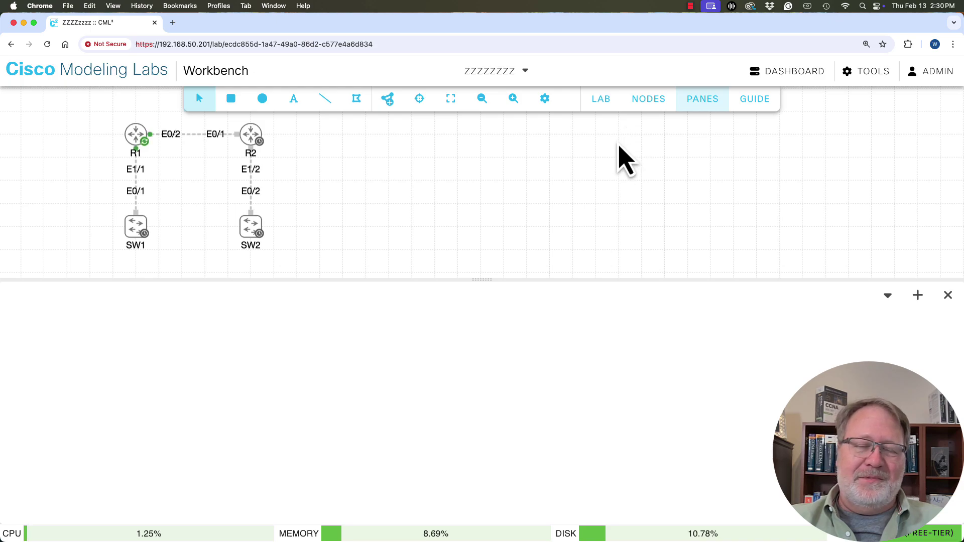
Open and connect to a console session for router R1
right_click(142, 140)
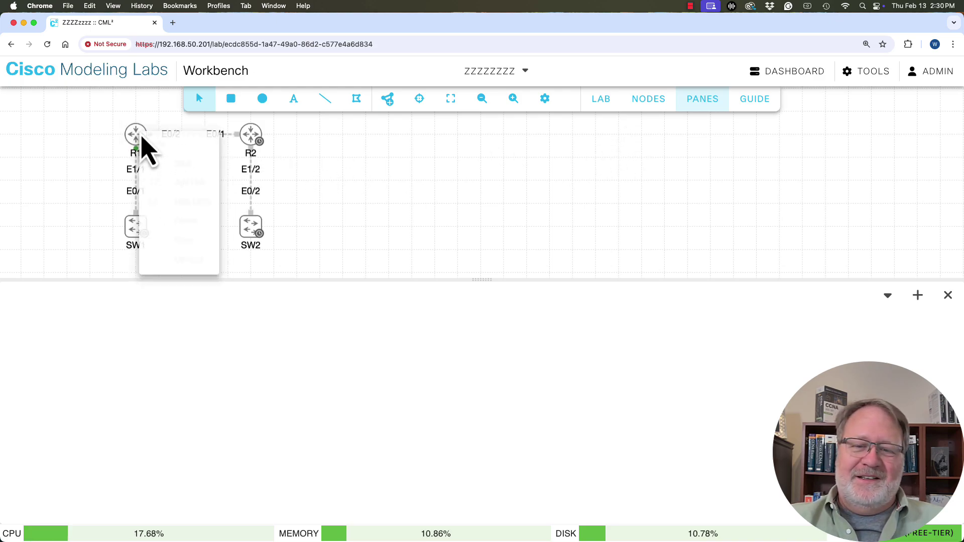
left_click(207, 277)
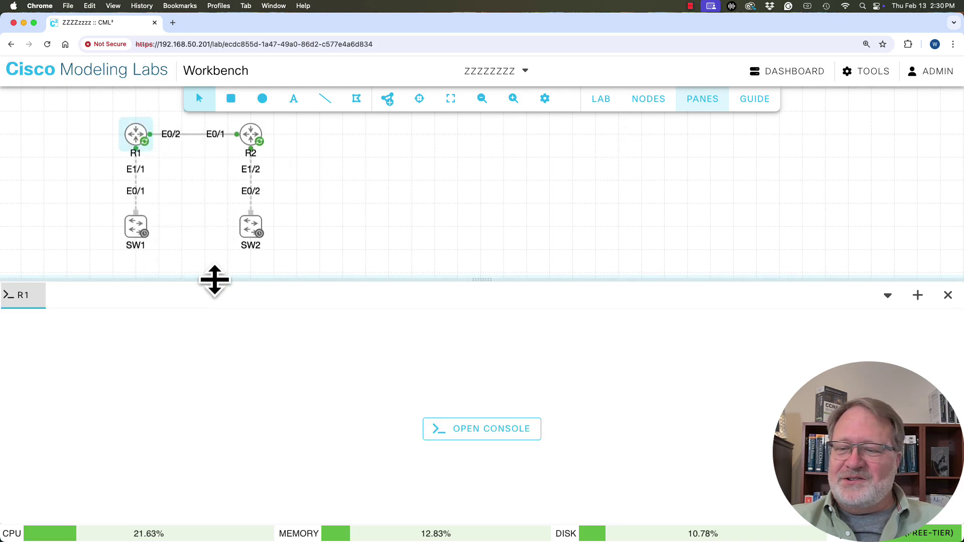
left_click(507, 429)
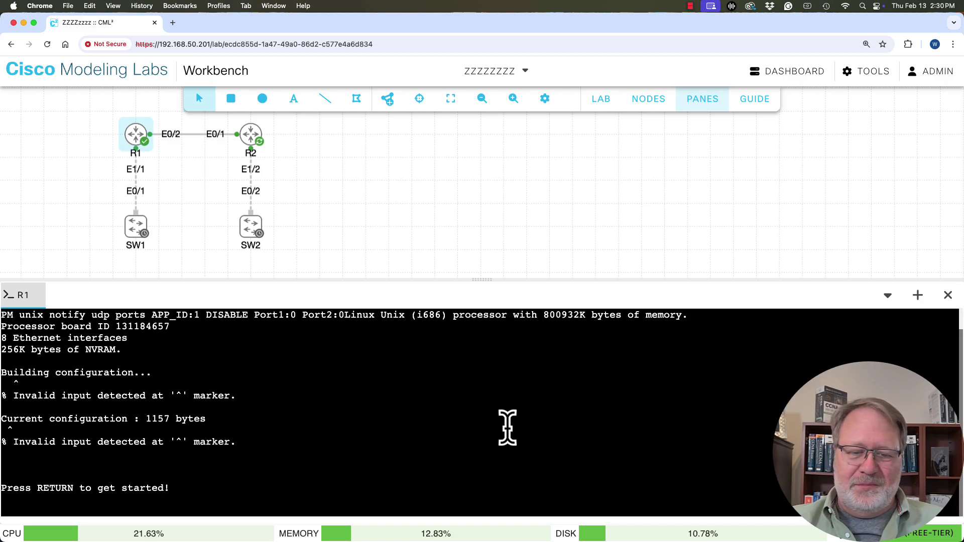
Enter enable mode, run show ip int brief, and highlight the Ethernet0/2 to Ethernet1/1 rows
key("Return")
key("Return")
key("Return")
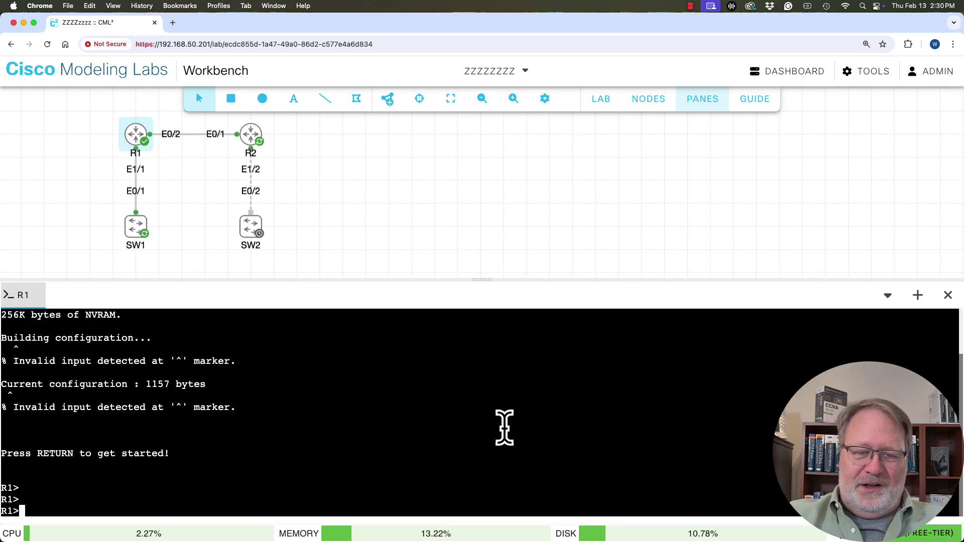
type("ena")
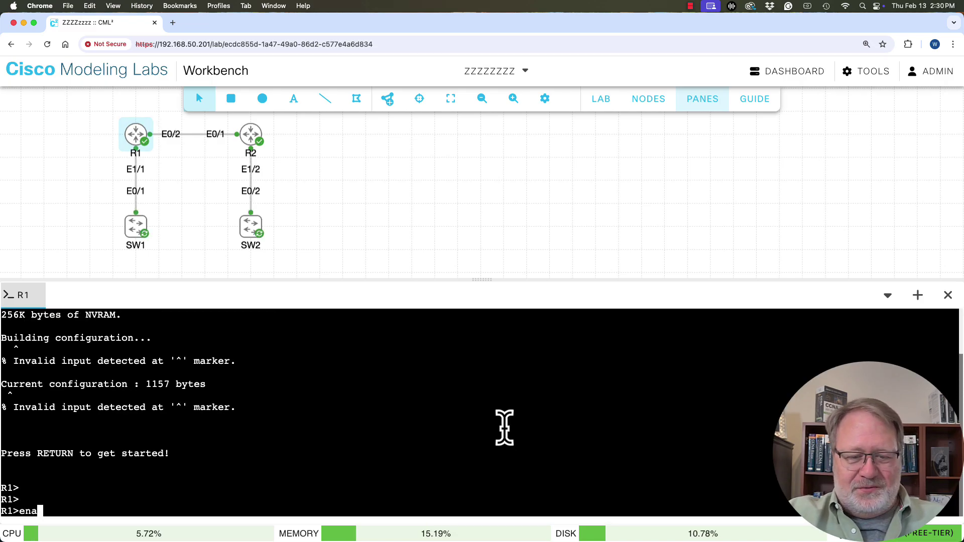
key("Return")
type("show")
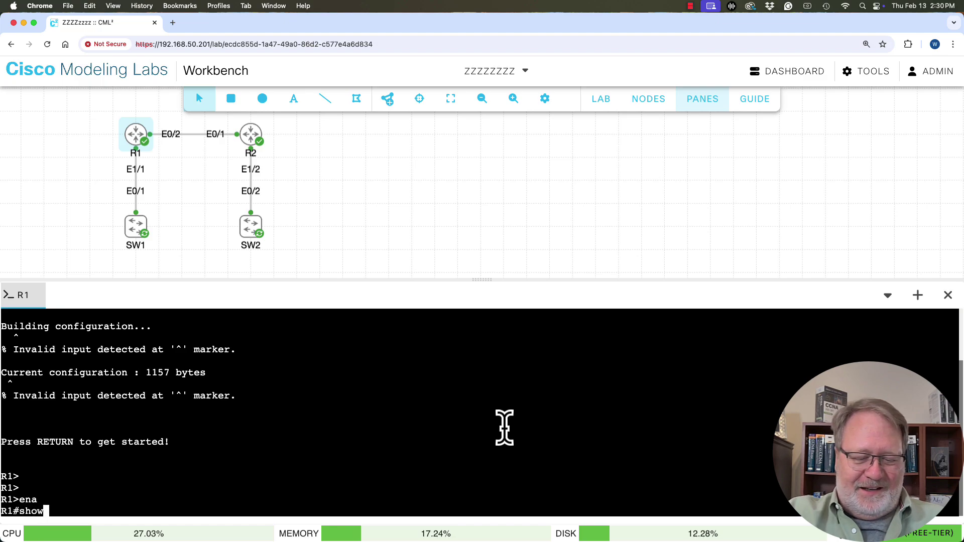
type(" ip int brief")
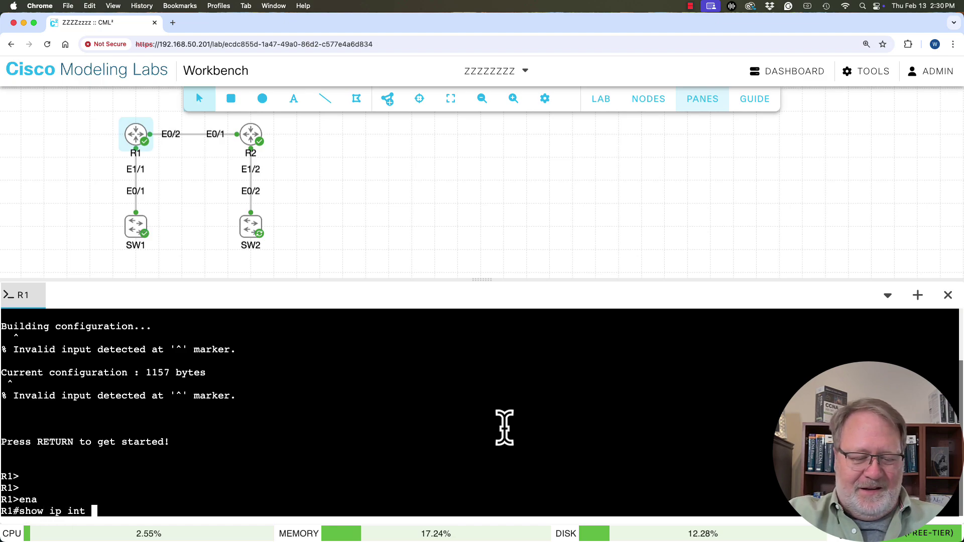
key("Return")
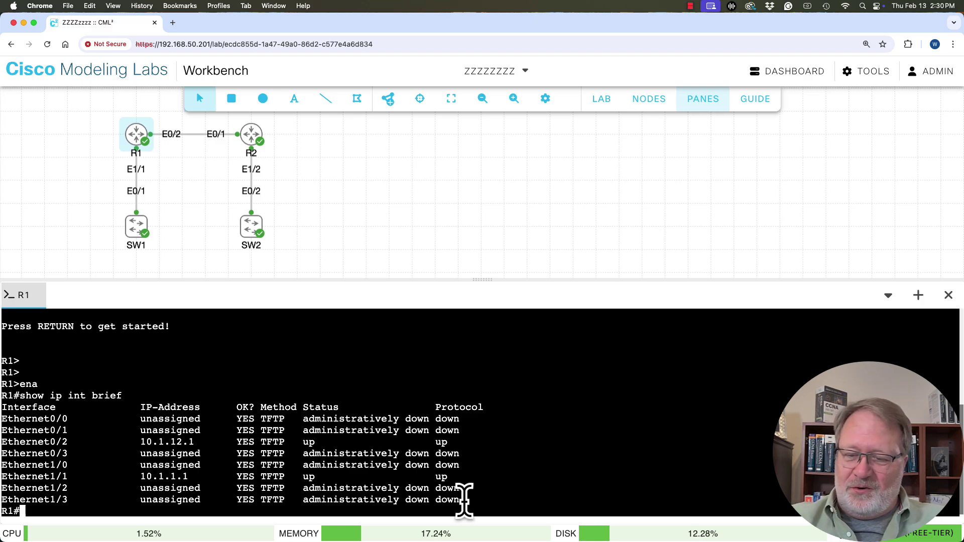
left_click_drag(457, 480, 7, 443)
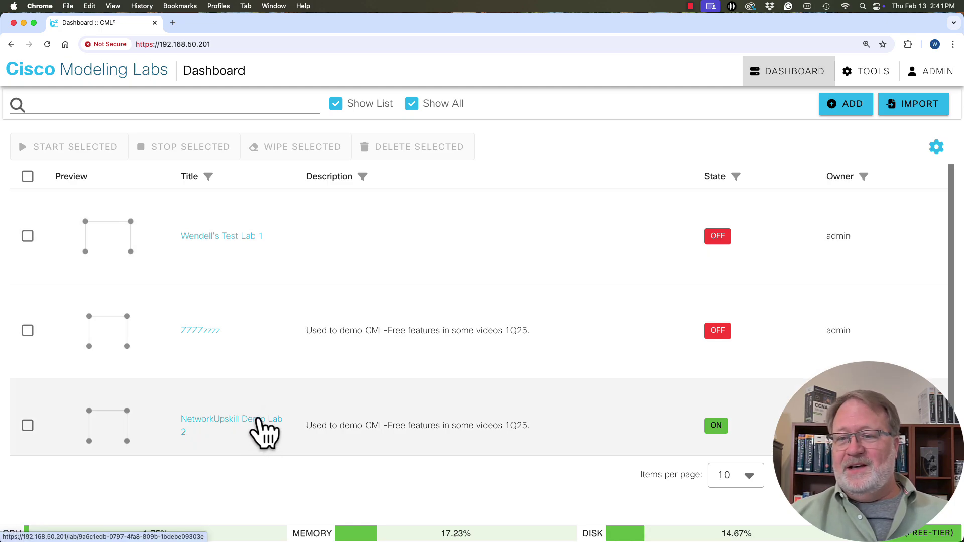
Open NetworkUpskill Demo Lab 2 from the dashboard and pan its topology toward the upper left
left_click(259, 432)
left_click_drag(474, 310, 236, 224)
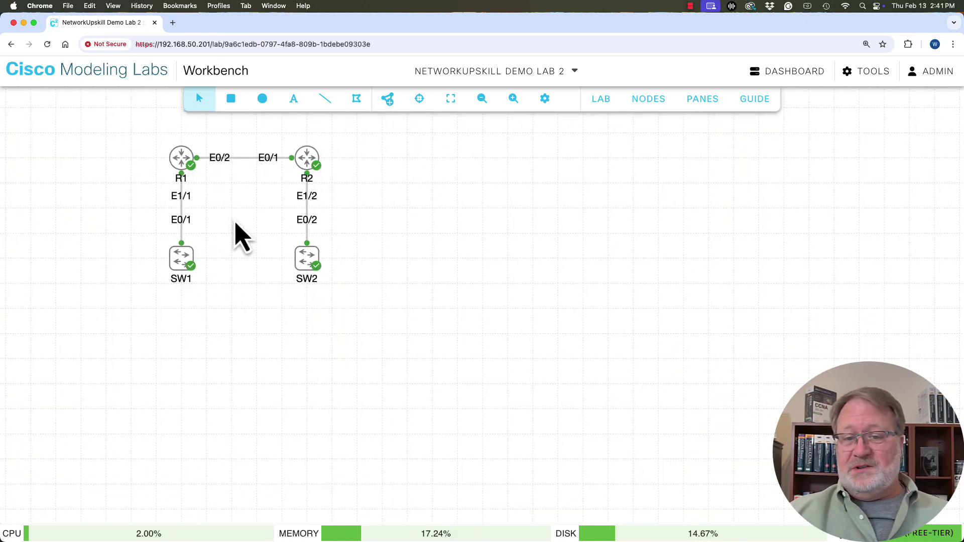
Show R1's stored ios_config.txt in its CONFIG tab, then bring up R1's actions for Console
left_click(182, 158)
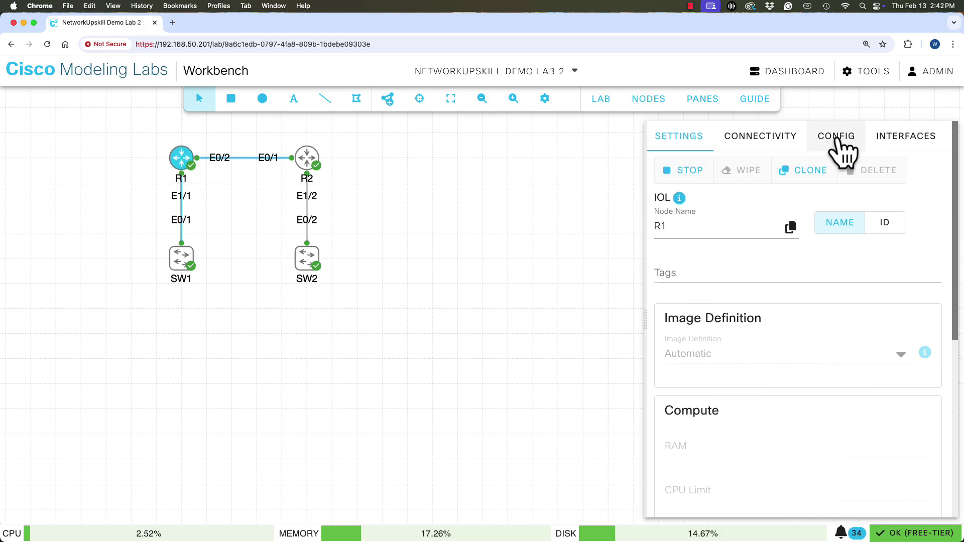
left_click(842, 143)
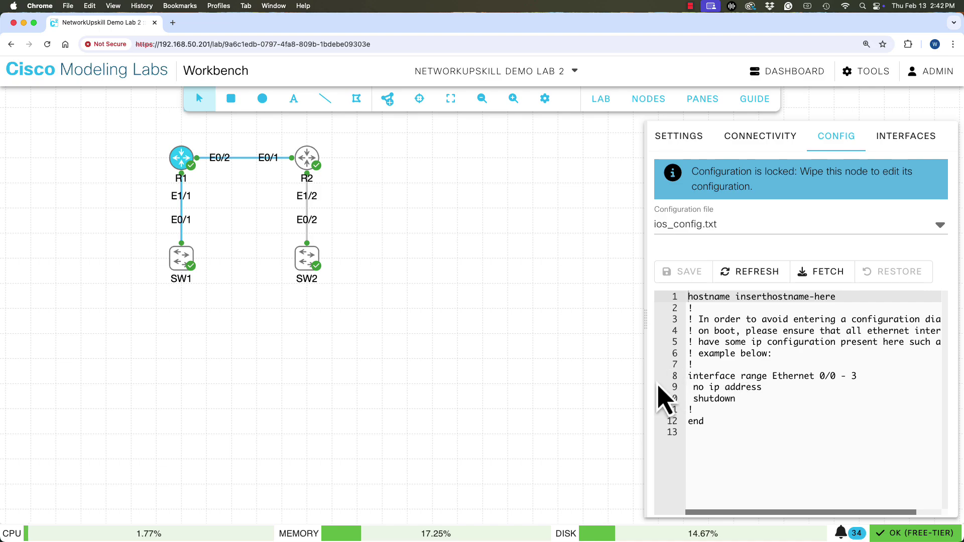
right_click(182, 160)
Connect to R1's console and enter global configuration mode with conf t
left_click(251, 305)
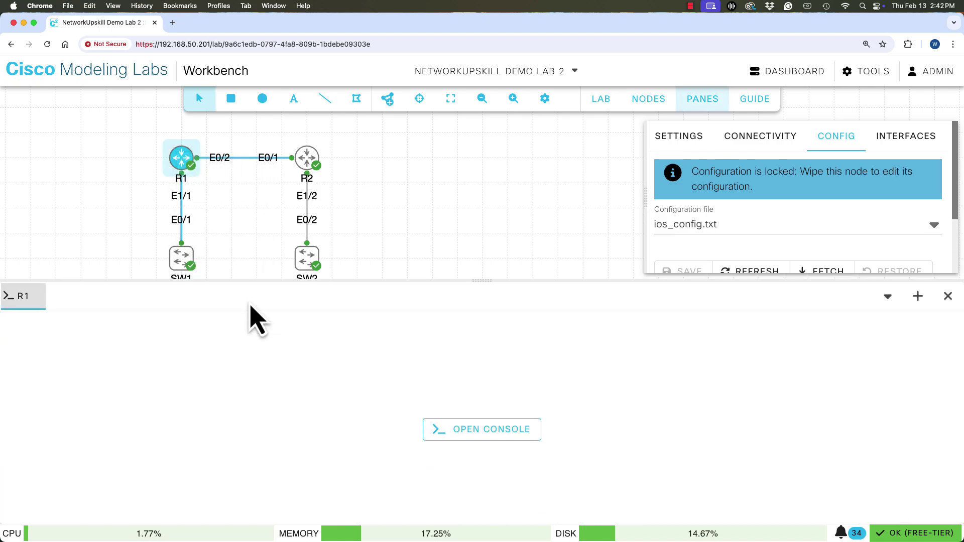
left_click(512, 430)
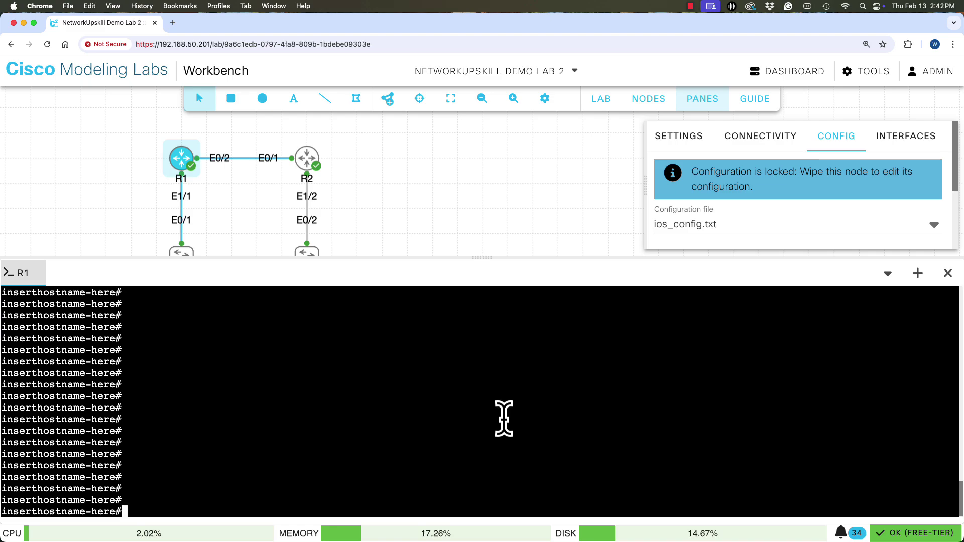
type("conf t")
key("Return")
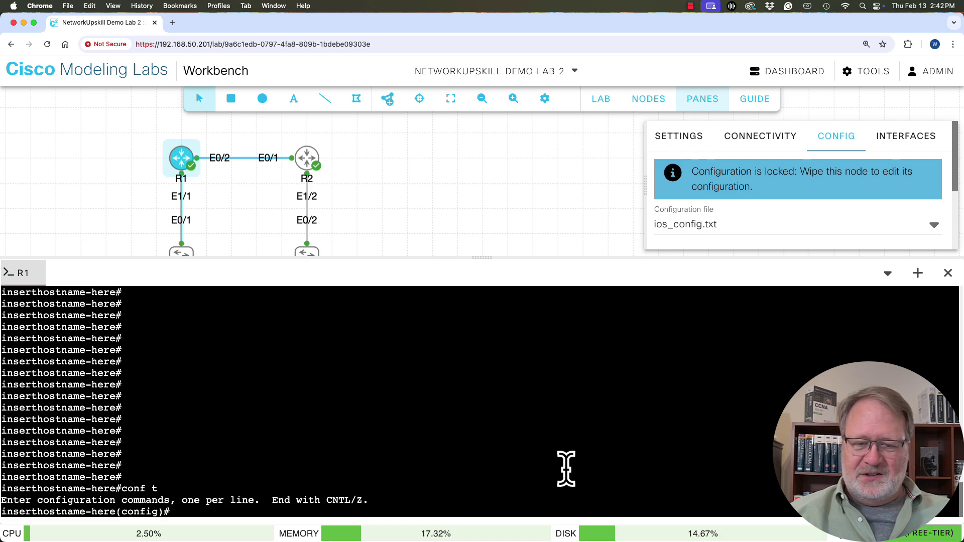
Paste the hostname R1 and 172.16.1.1/172.16.2.1 interface config, then exit with Ctrl+Z
key("super+v")
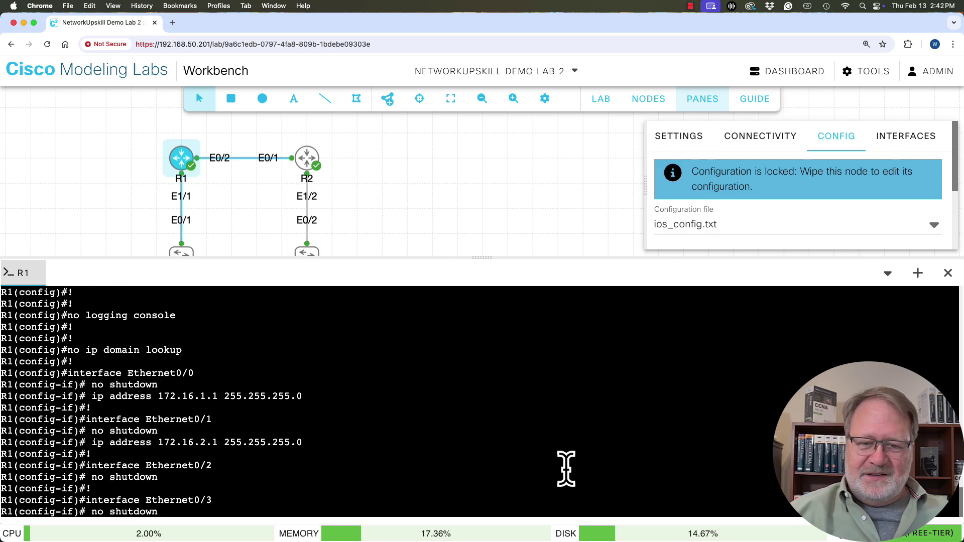
key("Return")
key("Return")
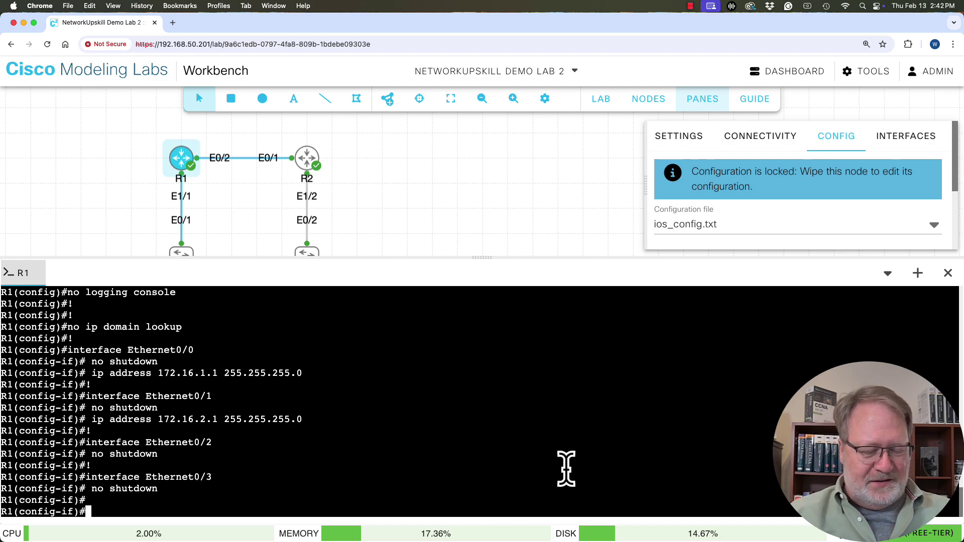
key("ctrl+z")
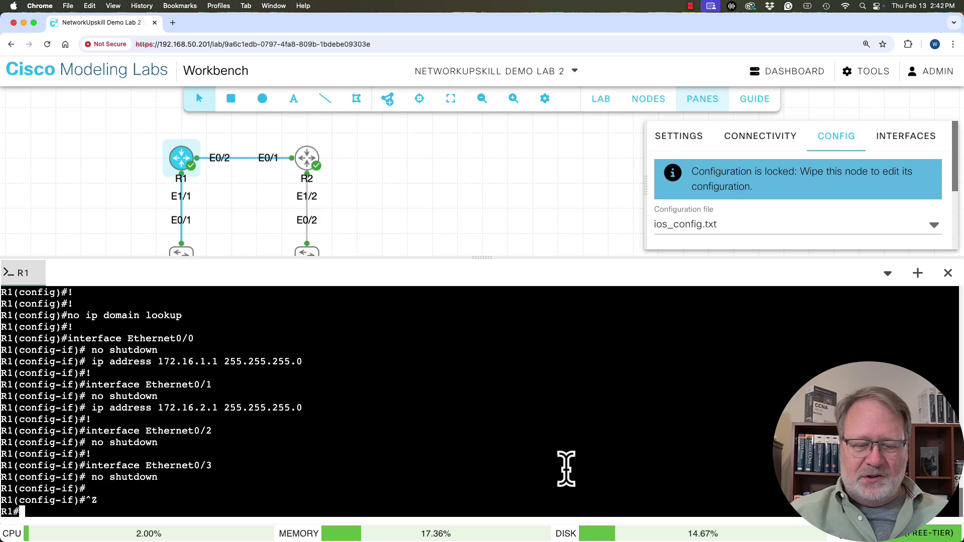
key("Return")
key("Return")
key("Return")
key("Return")
key("Return")
key("Return")
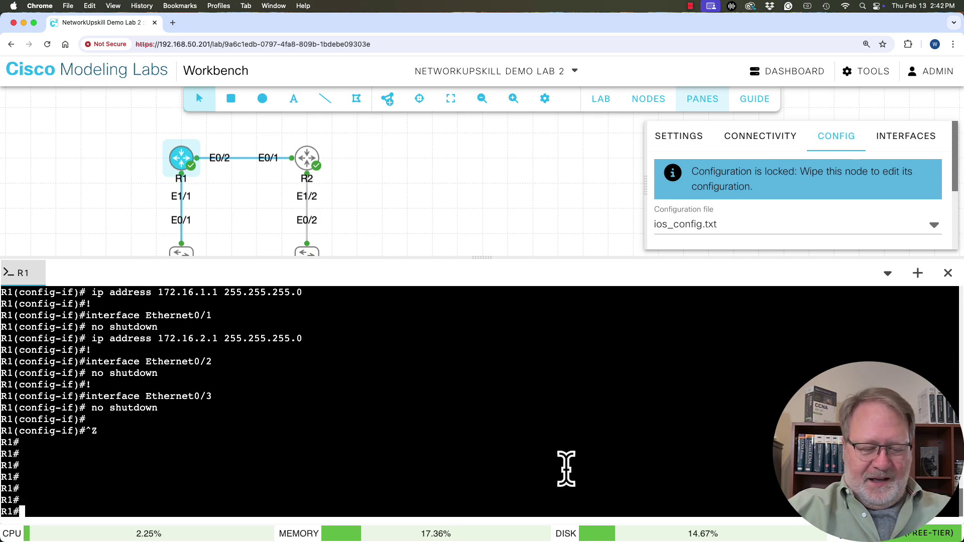
Run show run on R1, paging through to highlight hostname R1 and Ethernet0/1's 172.16.2.1 address
type("show run")
key("Return")
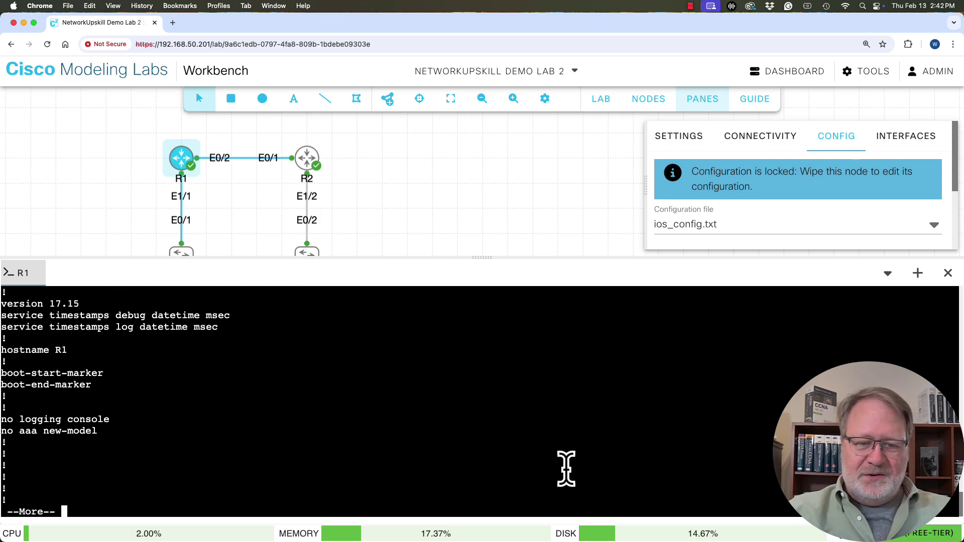
left_click_drag(71, 350, 2, 351)
left_click(171, 402)
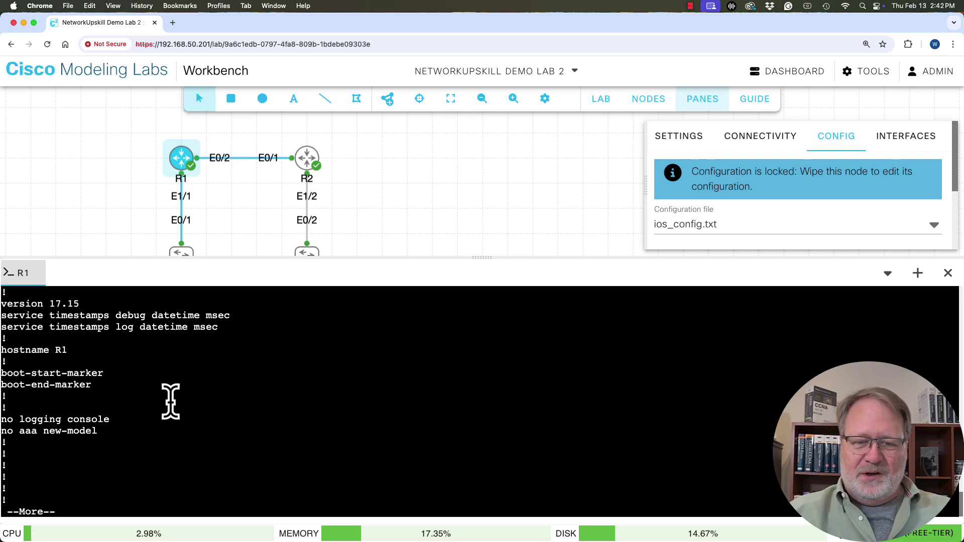
key("space")
key("space")
key("space")
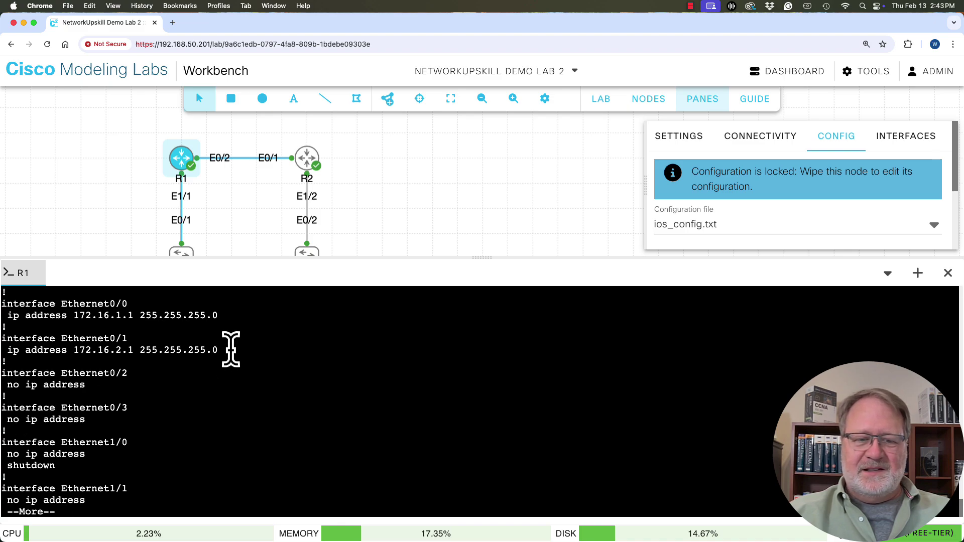
left_click_drag(231, 350, 3, 300)
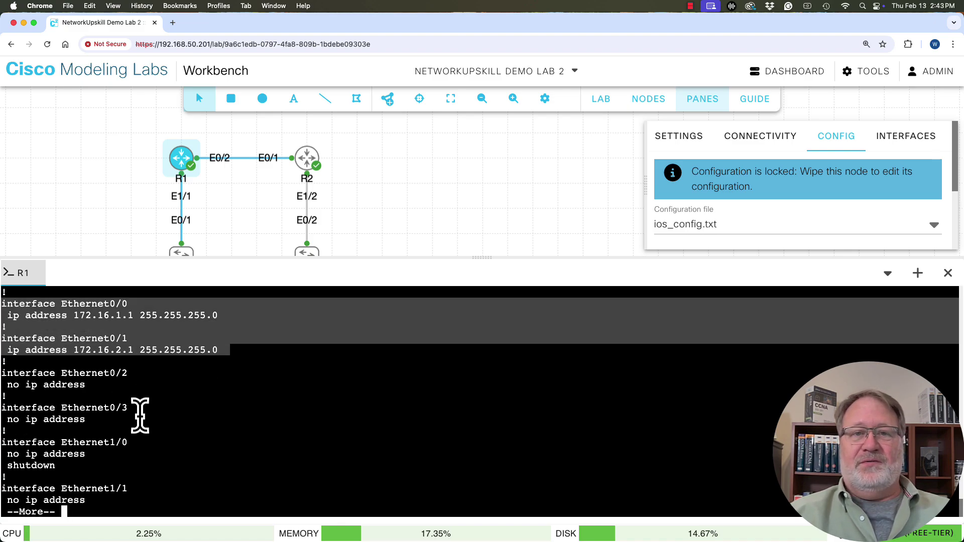
key("space")
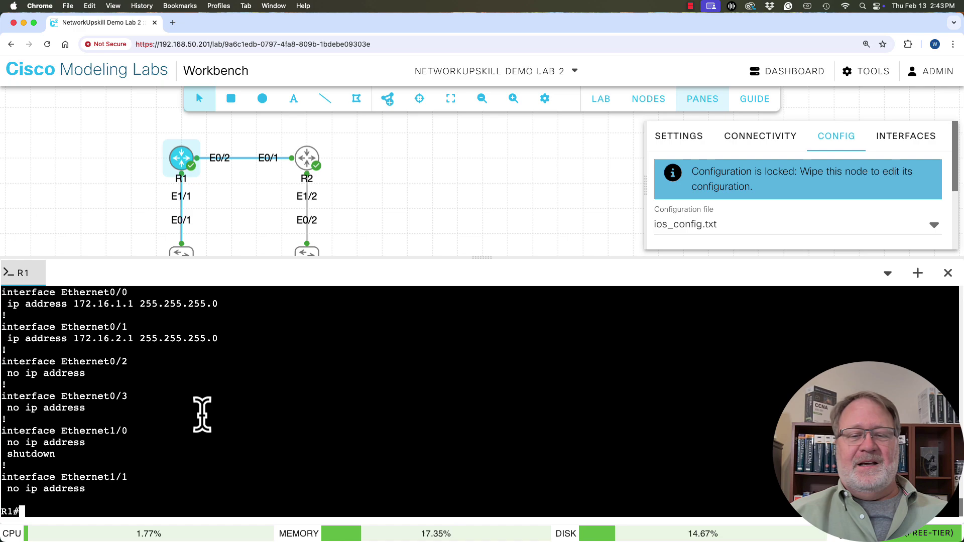
Run copy running-config startup-config on R1 and accept the default startup-config filename
key("Return")
key("Return")
key("Return")
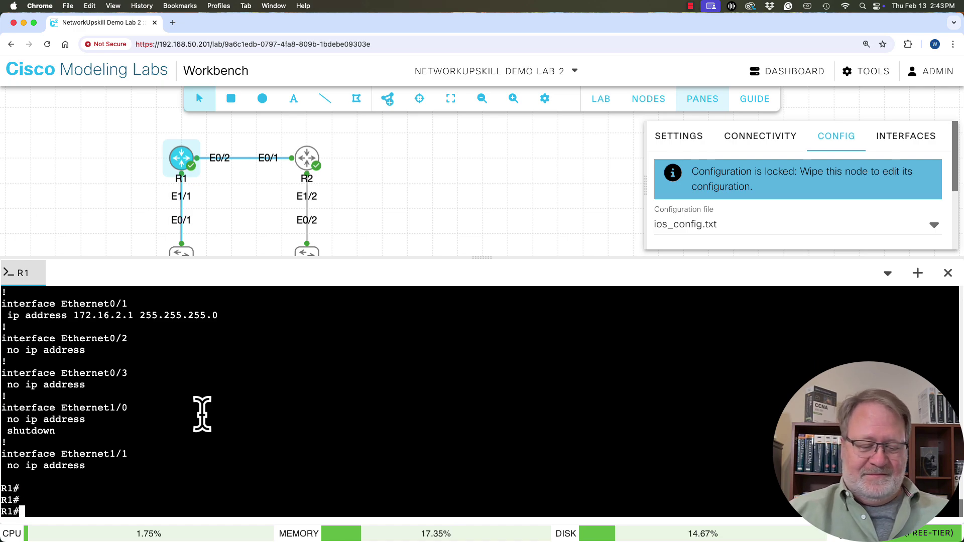
type("copy run")
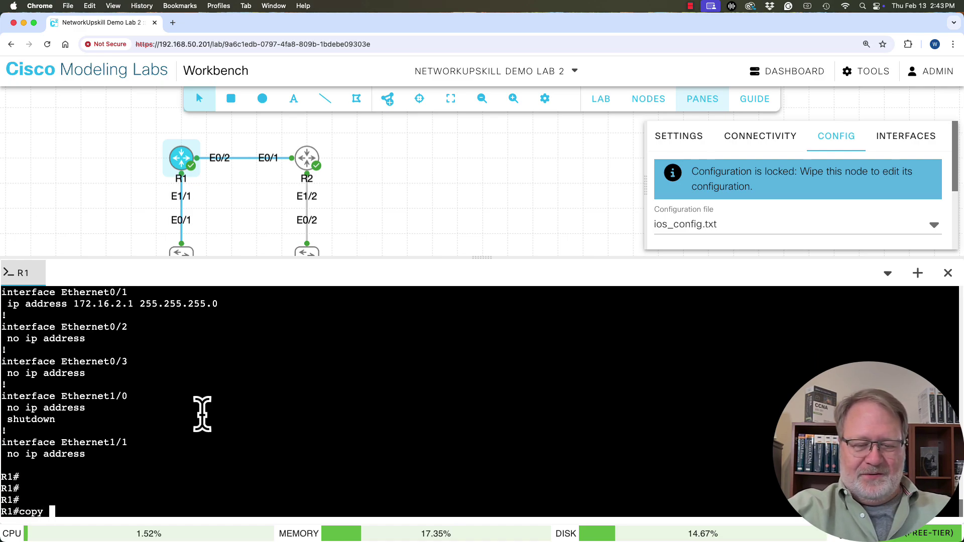
key("Tab")
type("st")
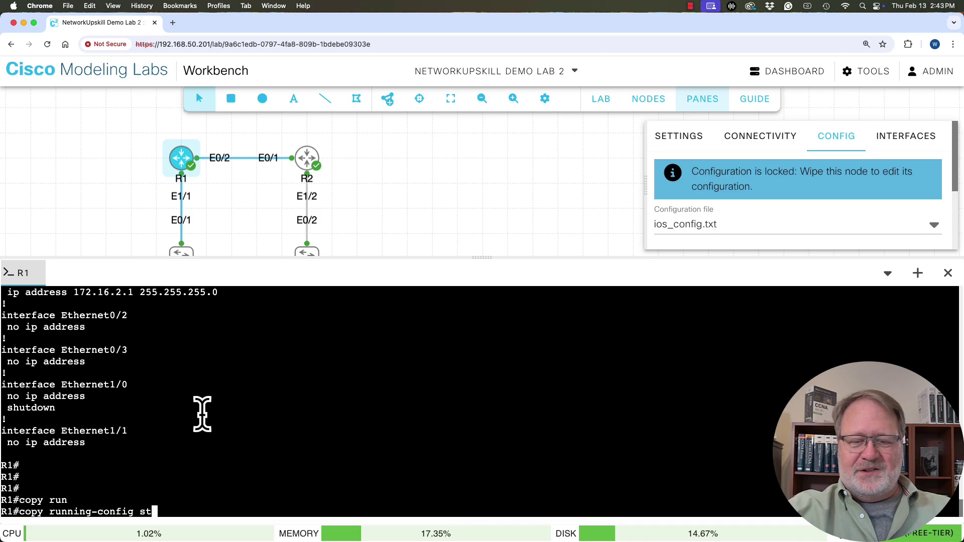
key("Tab")
key("Return")
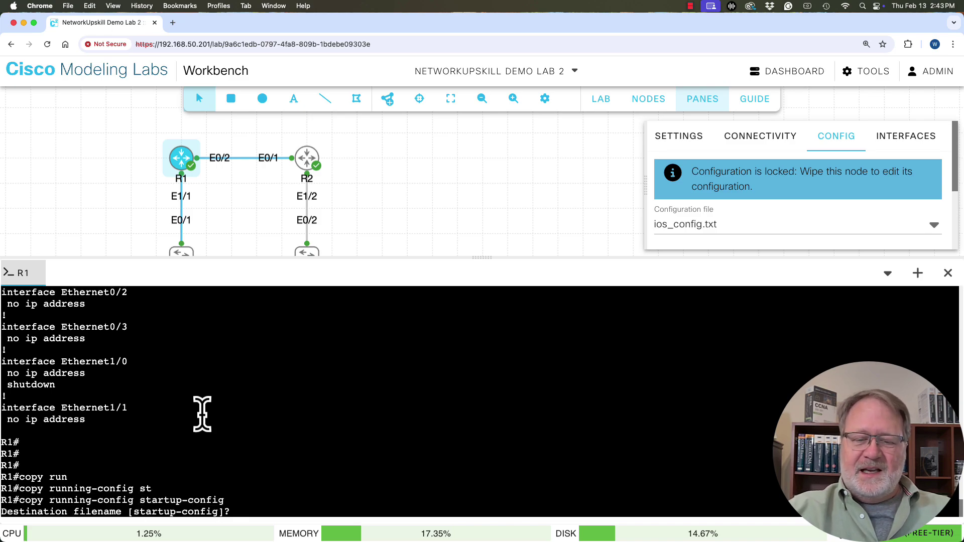
key("Return")
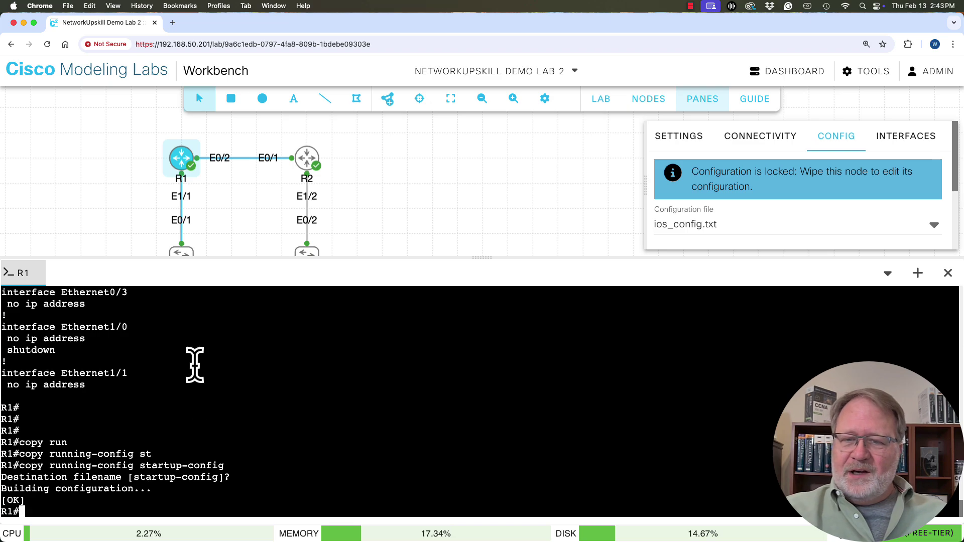
Reselect R1, close the bottom console pane, and click empty canvas to deselect R1
left_click(374, 221)
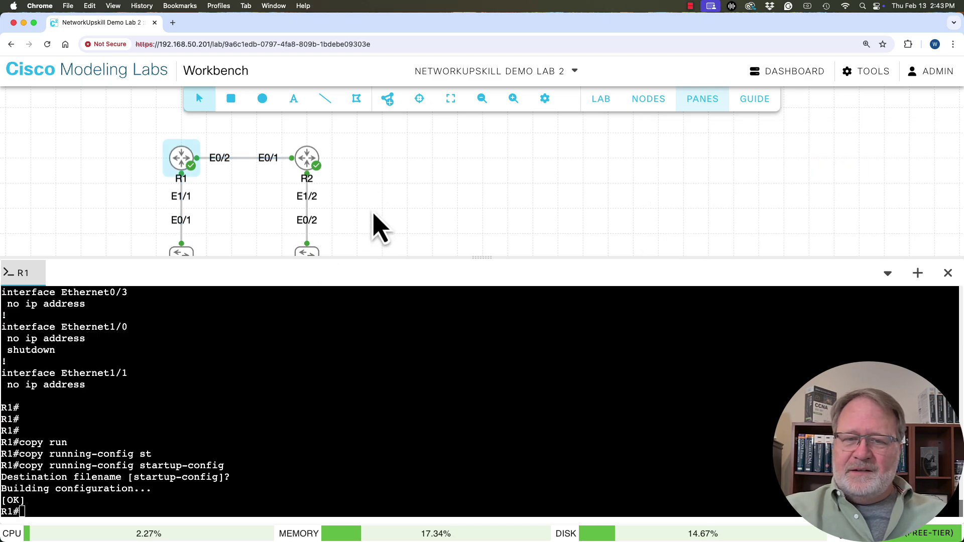
left_click(181, 159)
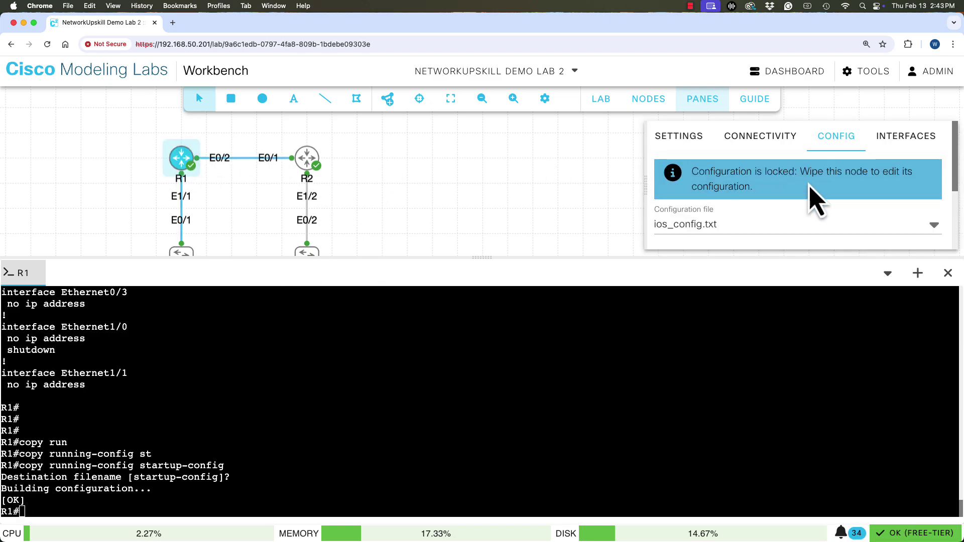
left_click(948, 274)
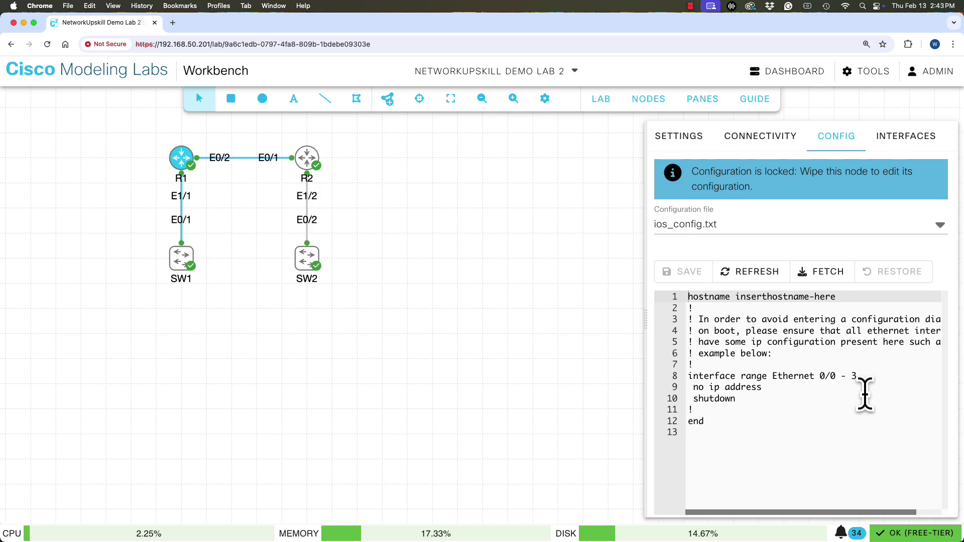
left_click(497, 381)
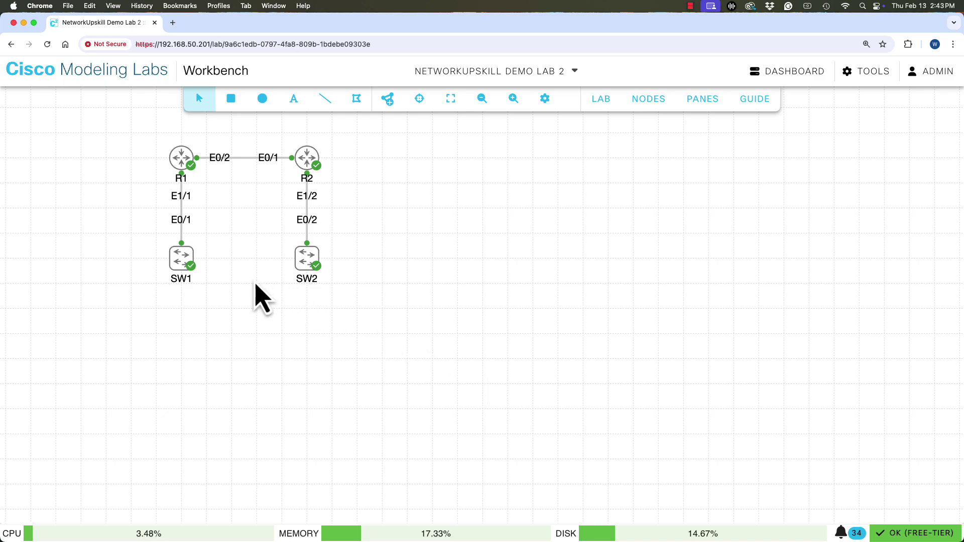
In the NODES list, select R1, R2, SW1 and SW2 and run EXTRACT CONFIGS
left_click(651, 101)
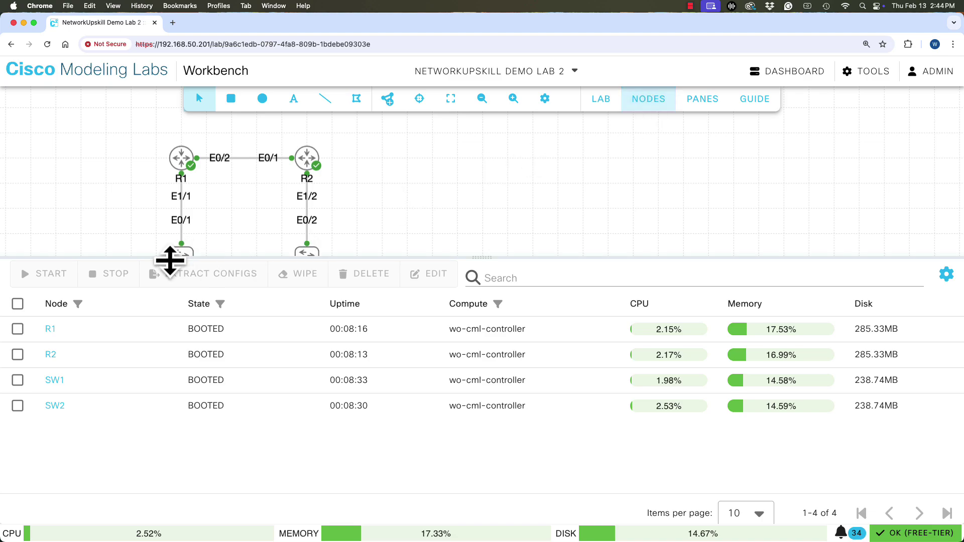
left_click(18, 330)
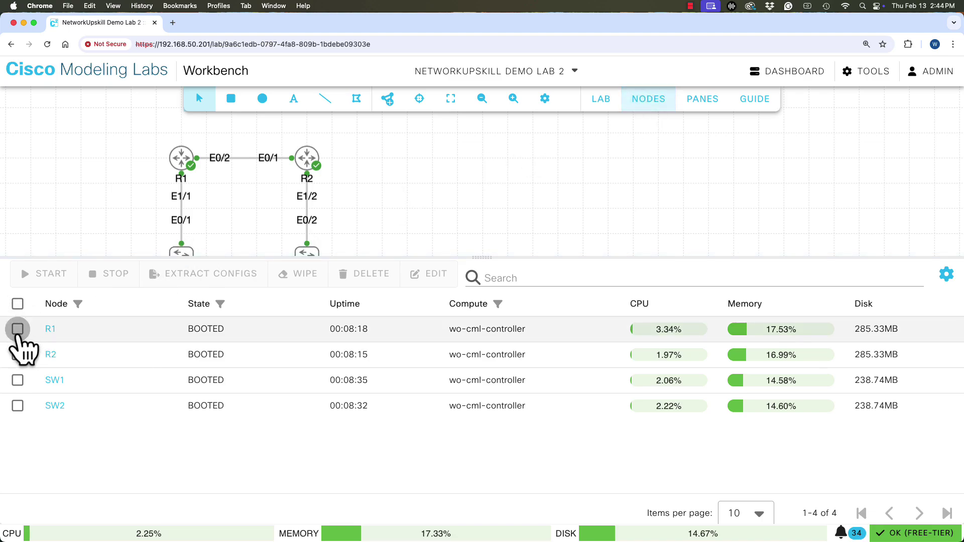
left_click(18, 355)
left_click(18, 304)
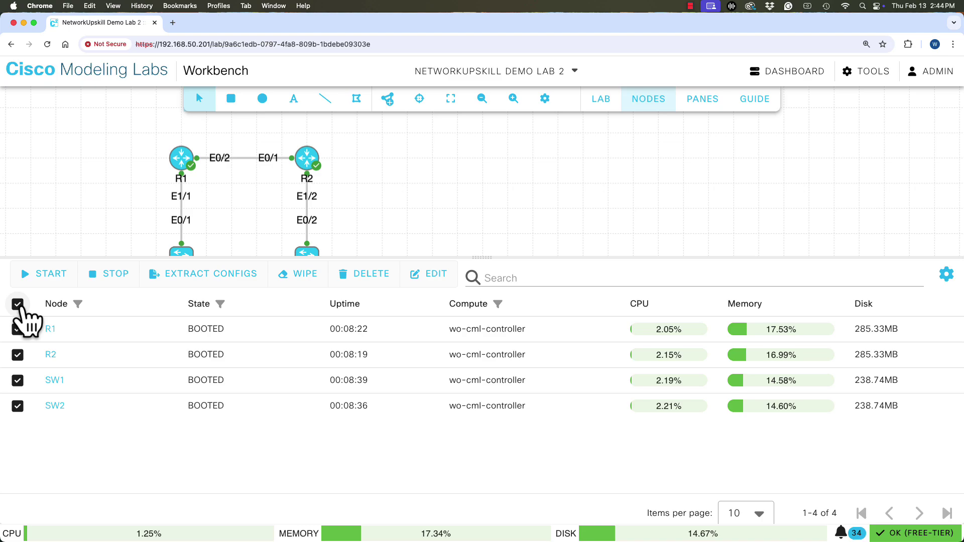
left_click(217, 281)
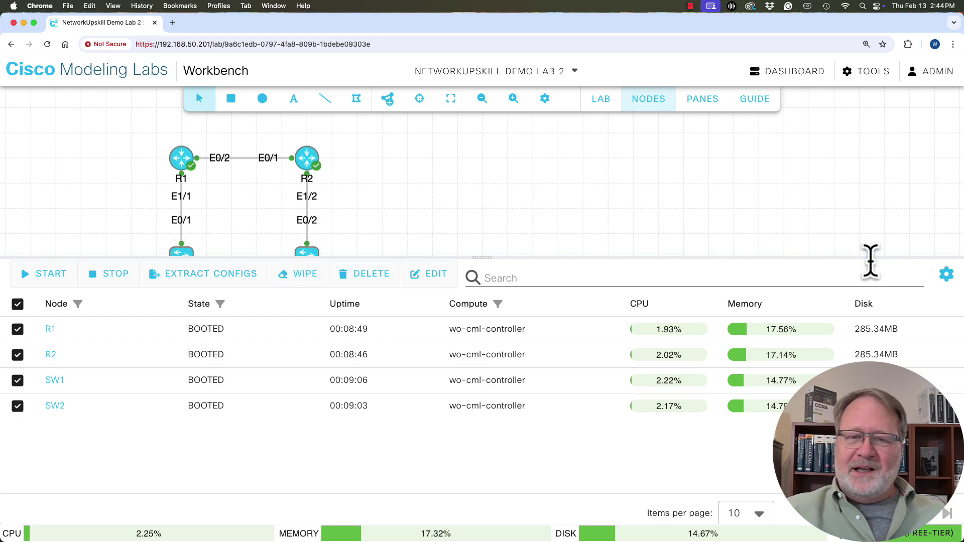
Select R1, lower the node table, and scroll through its extracted ios_config.txt
left_click(243, 219)
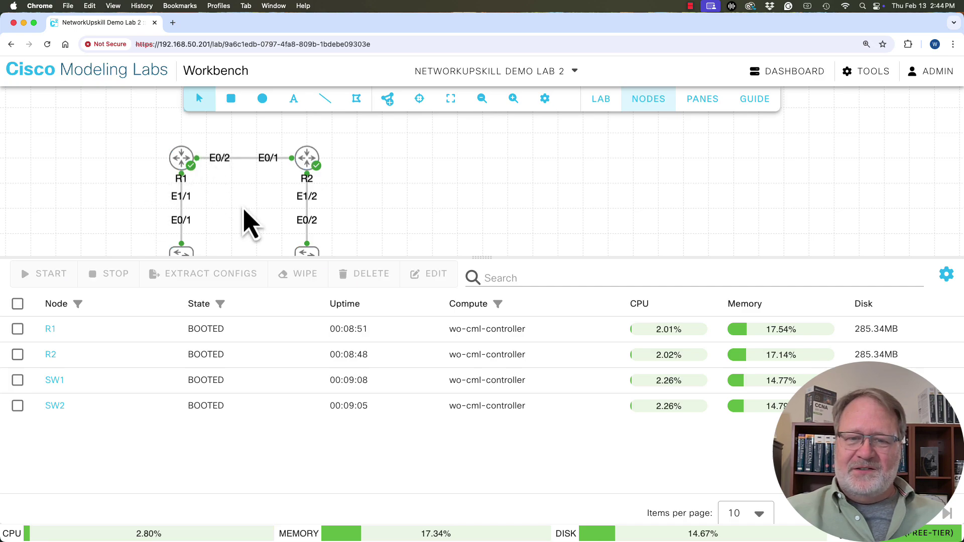
left_click(182, 159)
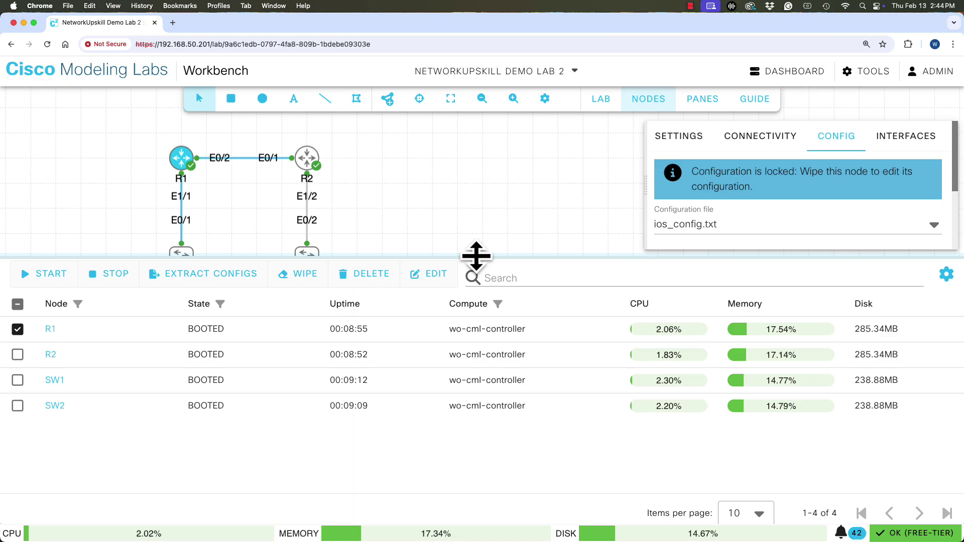
left_click_drag(476, 255, 527, 517)
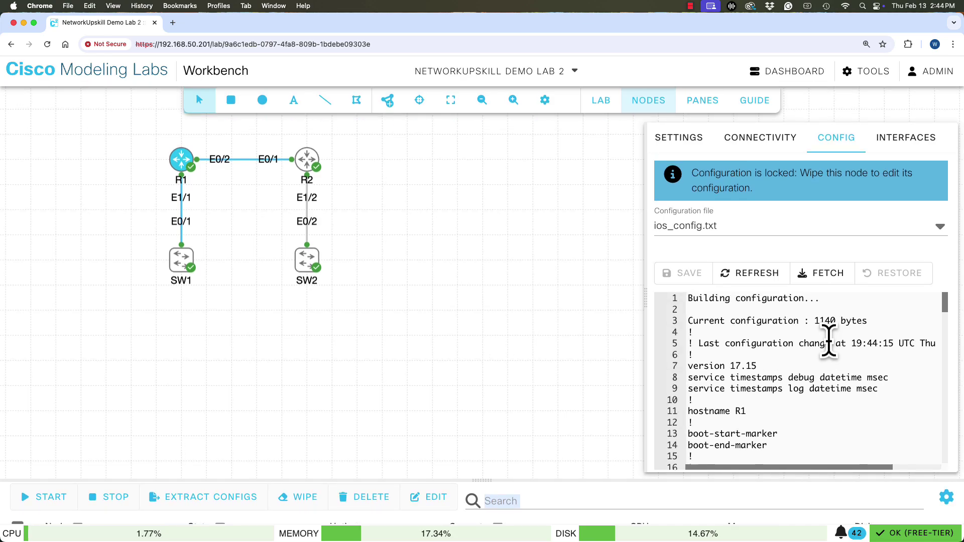
scroll(829, 342, "down", 2)
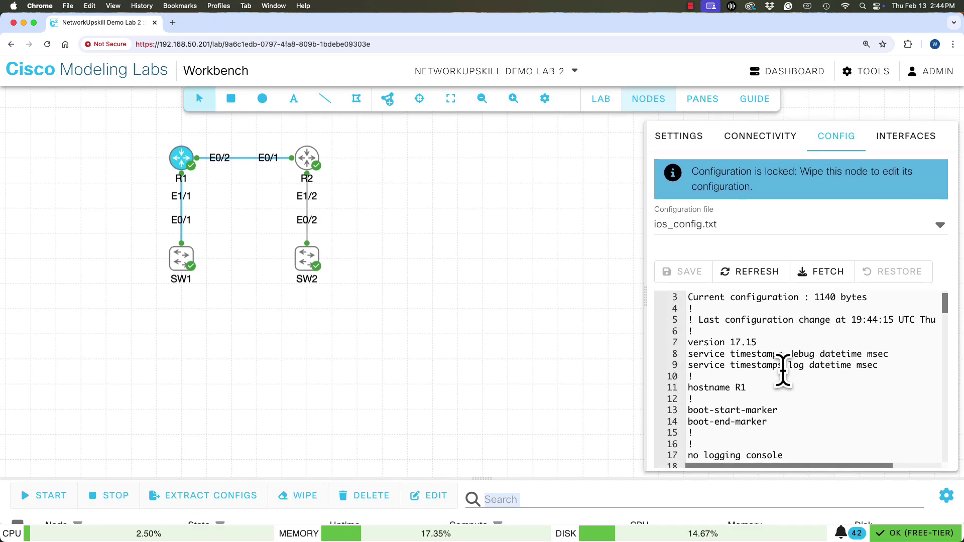
left_click_drag(767, 385, 698, 388)
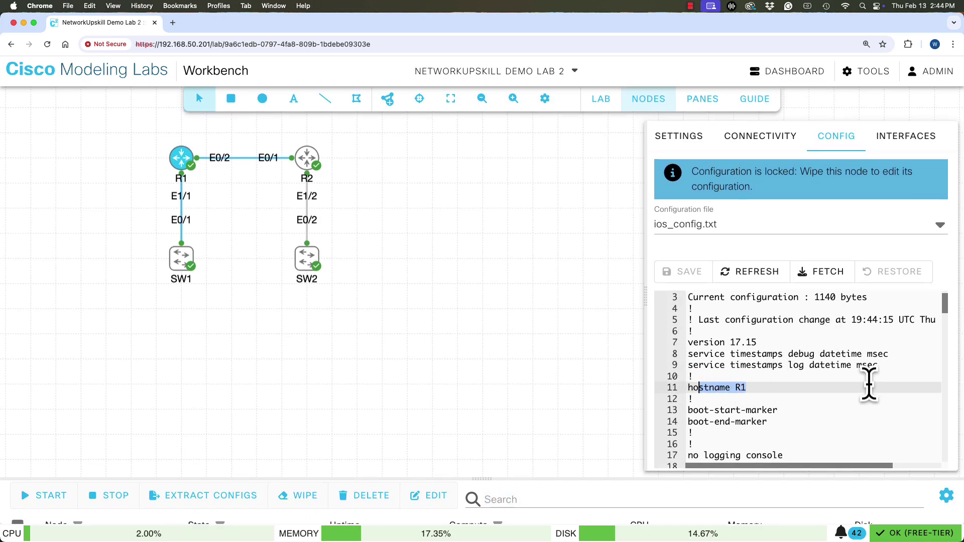
scroll(869, 385, "down", 1)
scroll(869, 385, "down", 15)
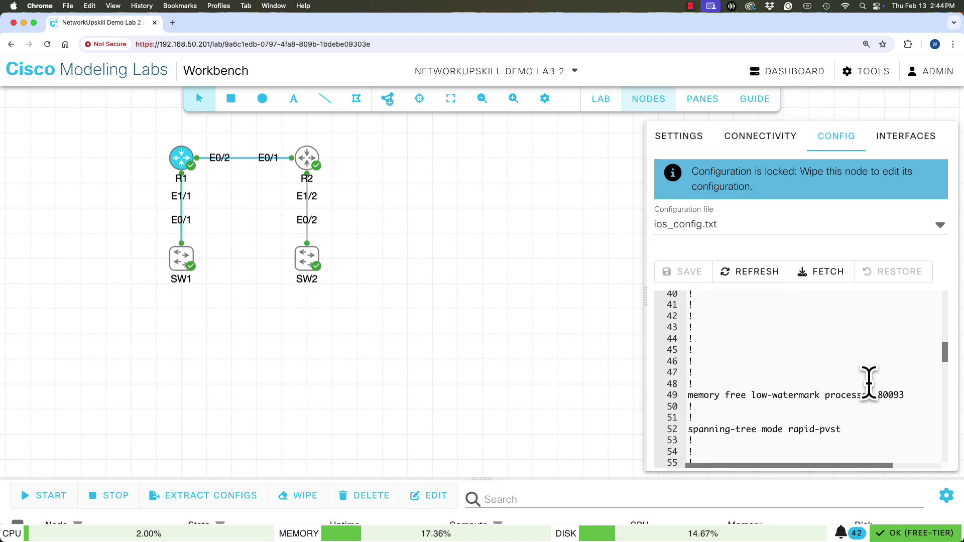
scroll(869, 385, "down", 6)
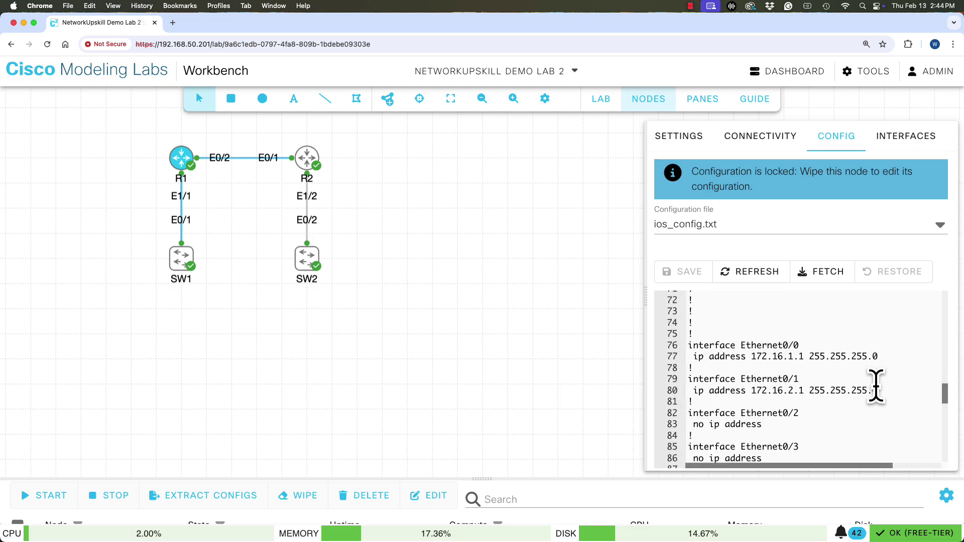
Highlight the Ethernet0/0 and Ethernet0/1 address lines, then deselect R1 to close its panel
left_click_drag(885, 391, 688, 346)
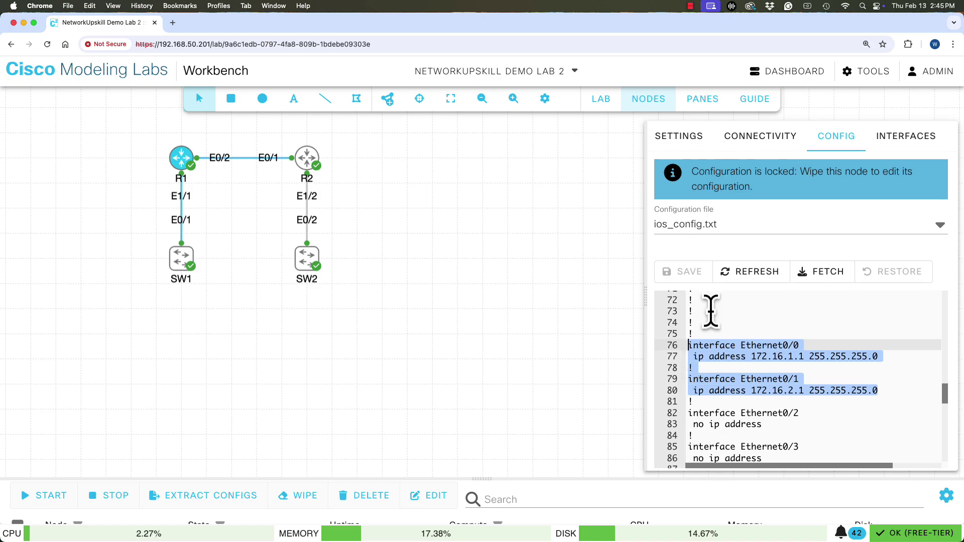
left_click(827, 147)
left_click(214, 196)
left_click(183, 159)
left_click(459, 230)
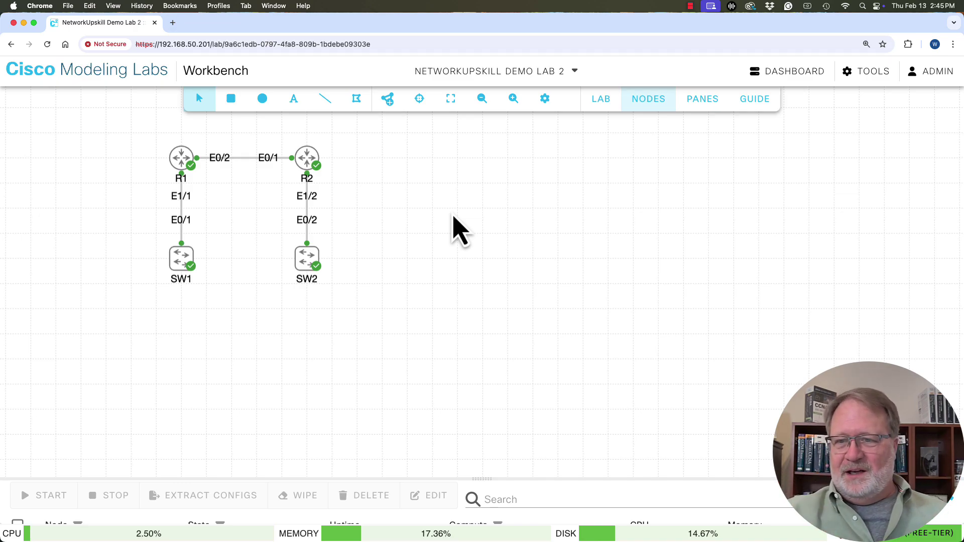
Download the lab via LAB > Download Lab, saving NetworkUpskill_Demo_Lab_2 (2).yaml to Downloads
left_click(600, 103)
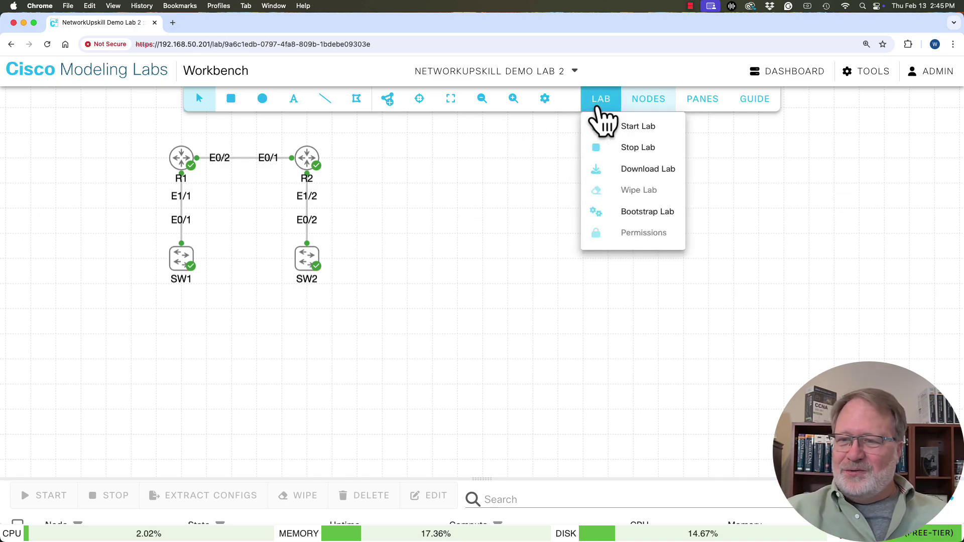
left_click(653, 170)
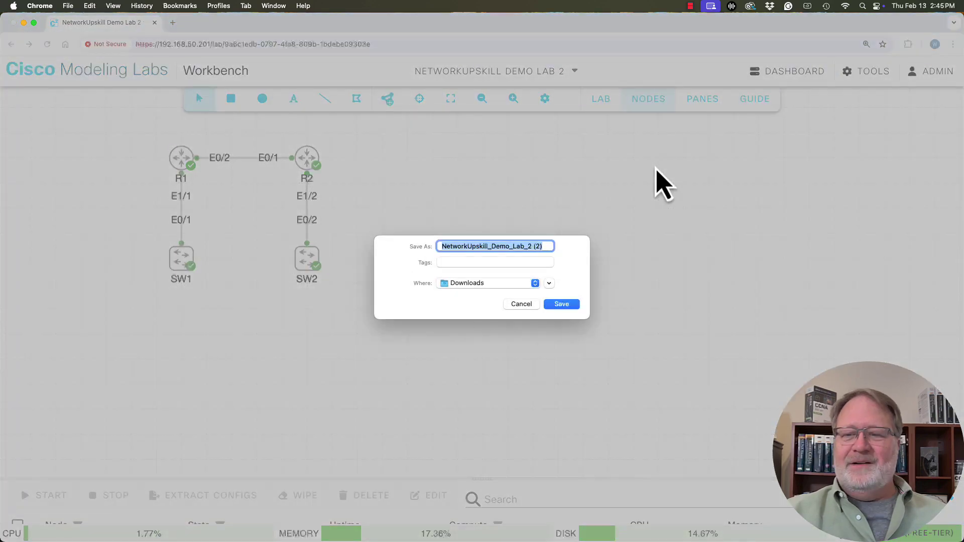
left_click(570, 308)
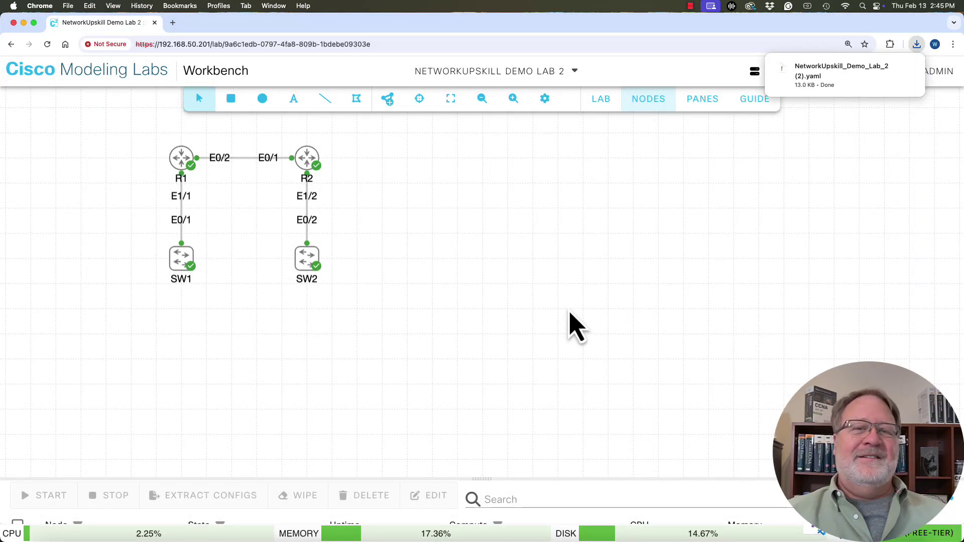